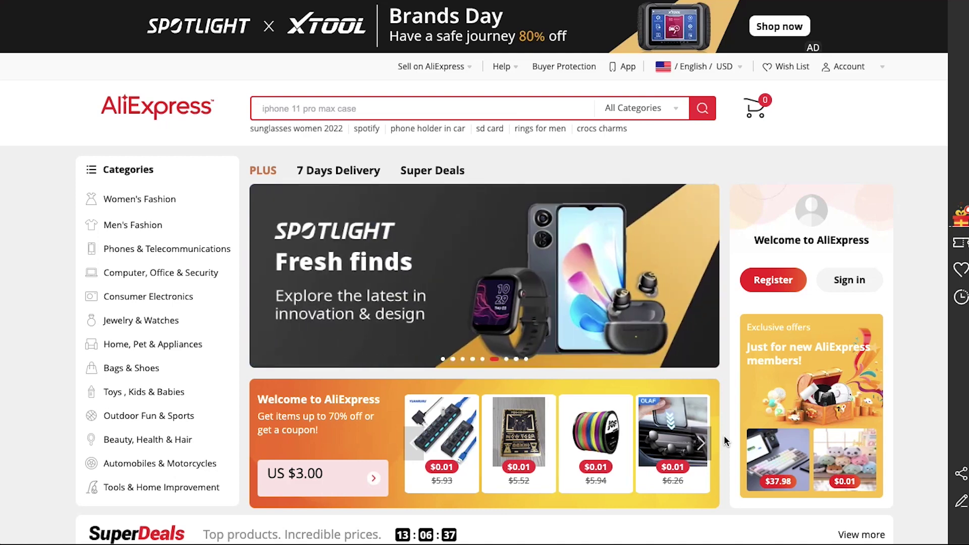
# Step: Scroll the UPS home page, then open the 'United States - English' country and language dropdown
pyautogui.scroll(-6, 724, 437)
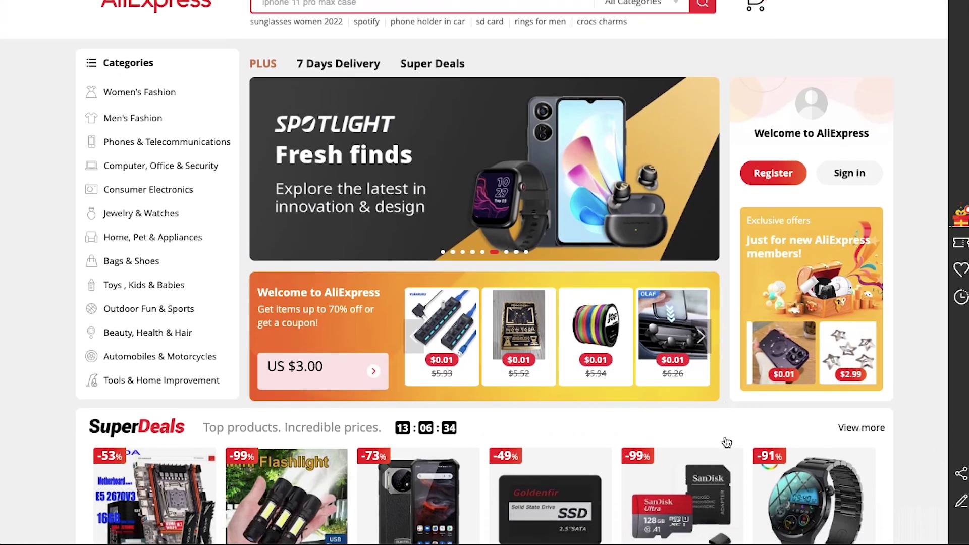
pyautogui.scroll(-6, 726, 442)
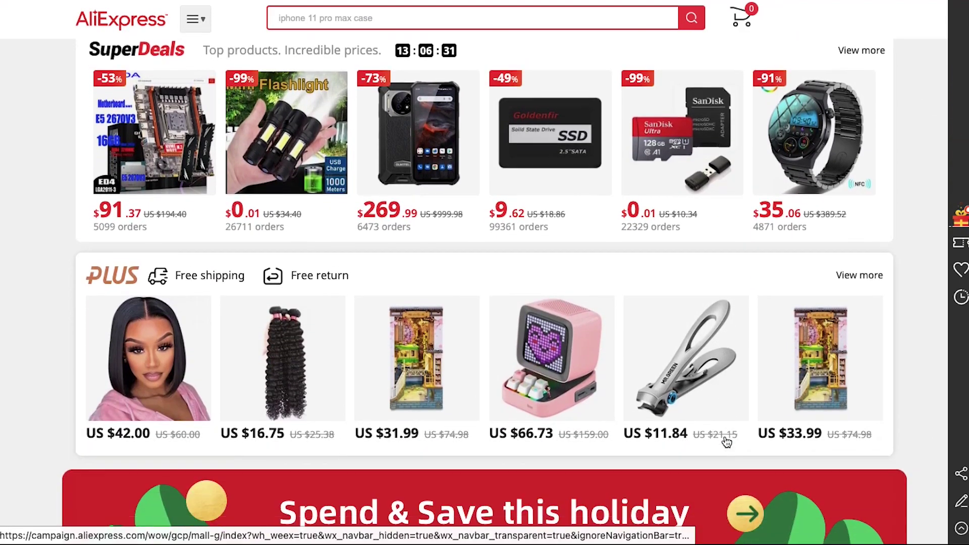
pyautogui.scroll(-7, 726, 441)
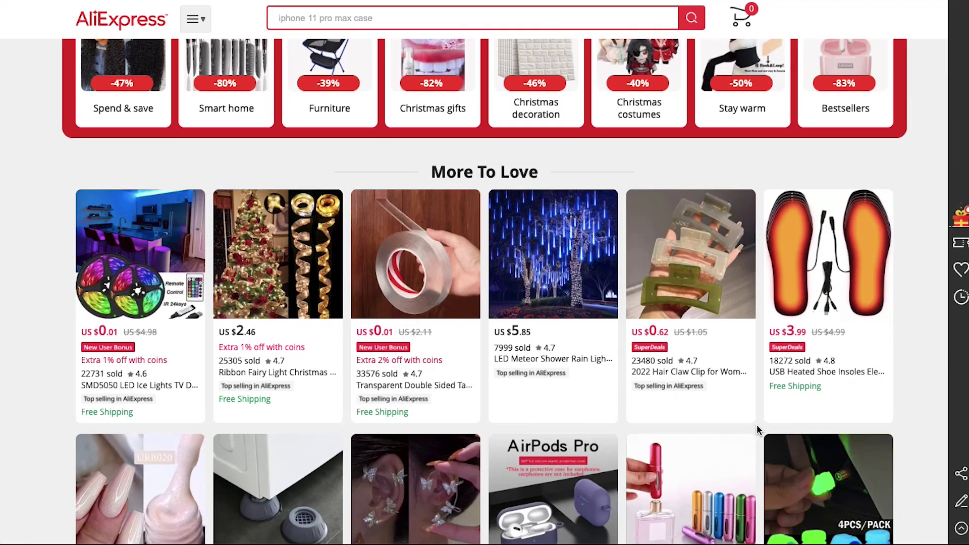
pyautogui.scroll(-12, 757, 430)
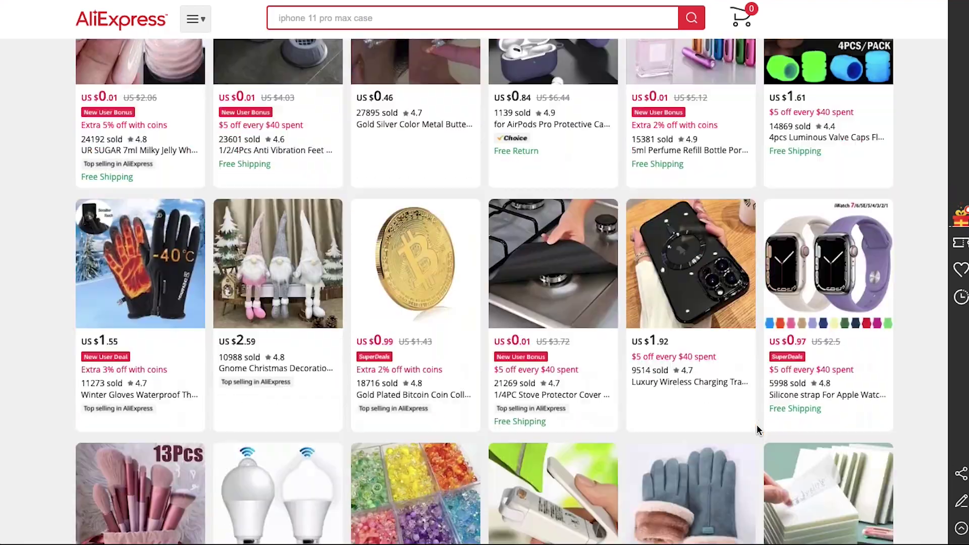
pyautogui.scroll(-12, 757, 429)
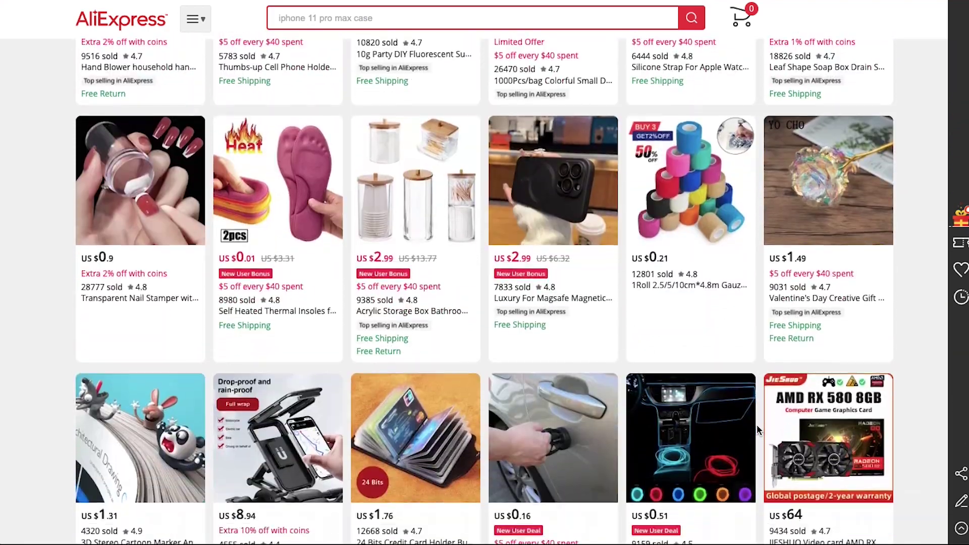
pyautogui.scroll(-12, 757, 430)
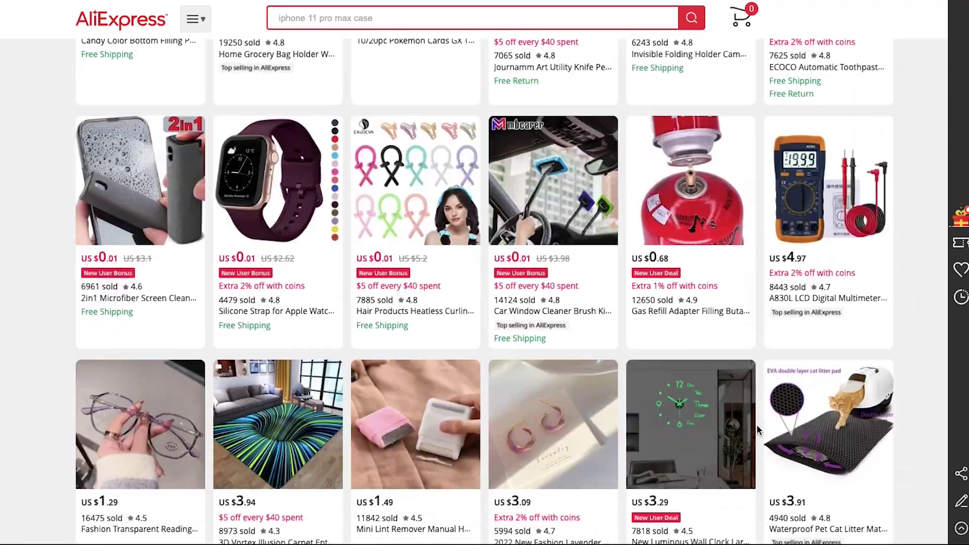
pyautogui.scroll(-9, 755, 425)
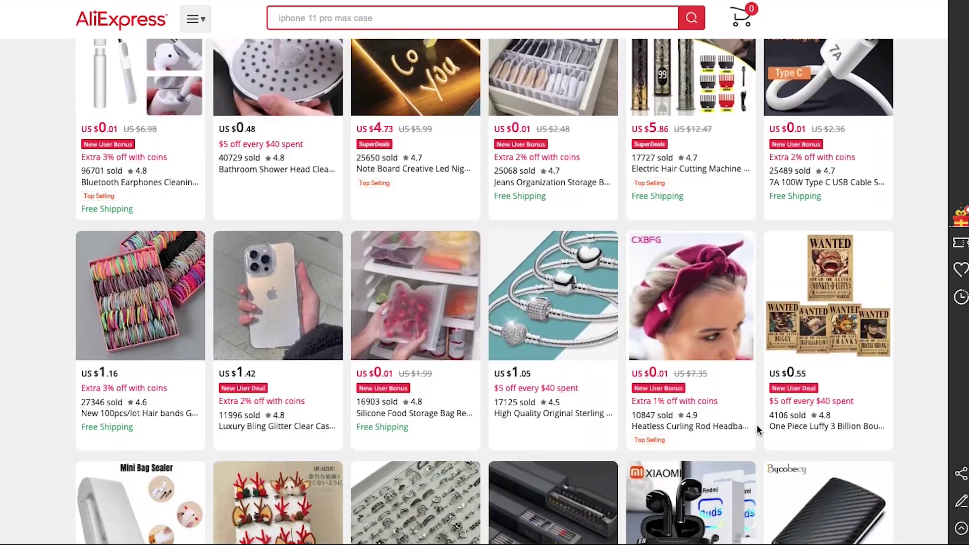
pyautogui.scroll(-9, 756, 425)
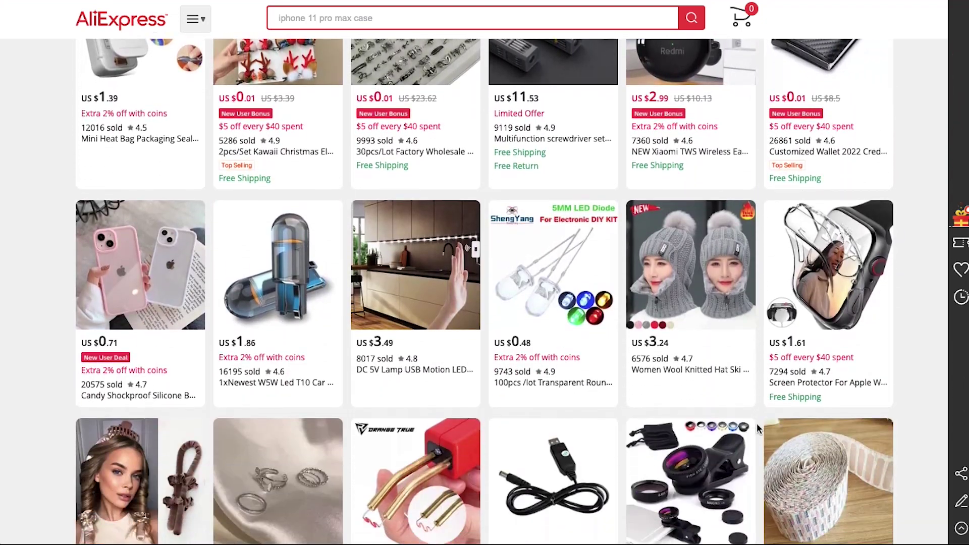
pyautogui.scroll(-10, 755, 428)
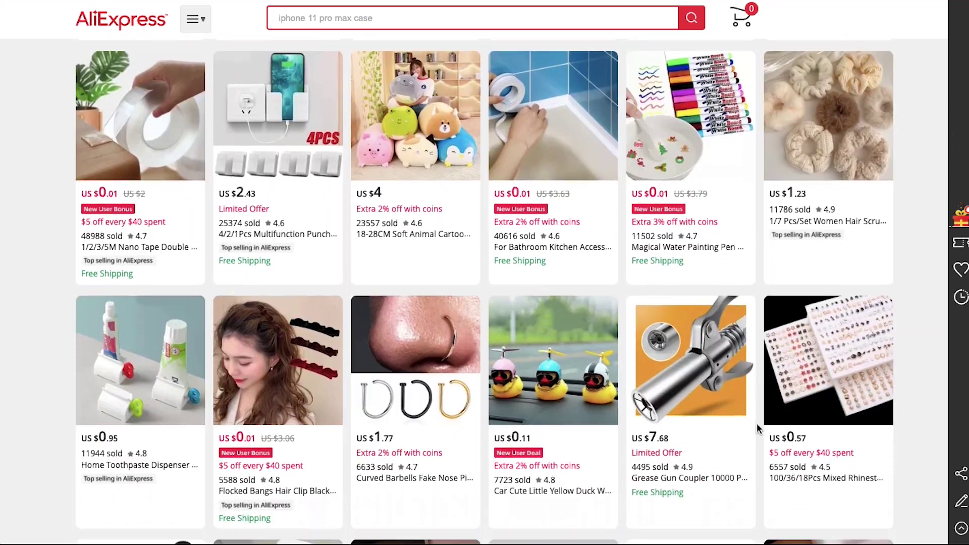
pyautogui.scroll(-9, 756, 428)
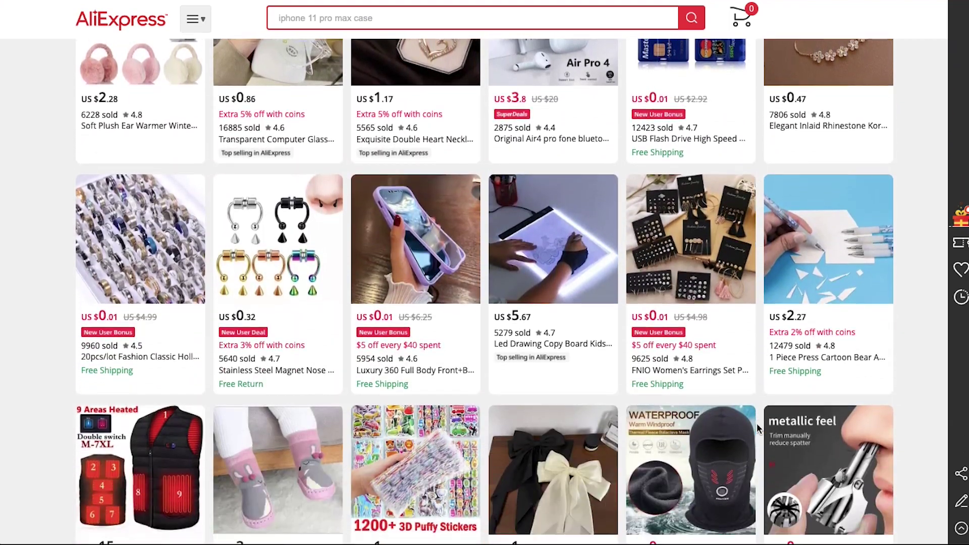
pyautogui.scroll(-8, 757, 428)
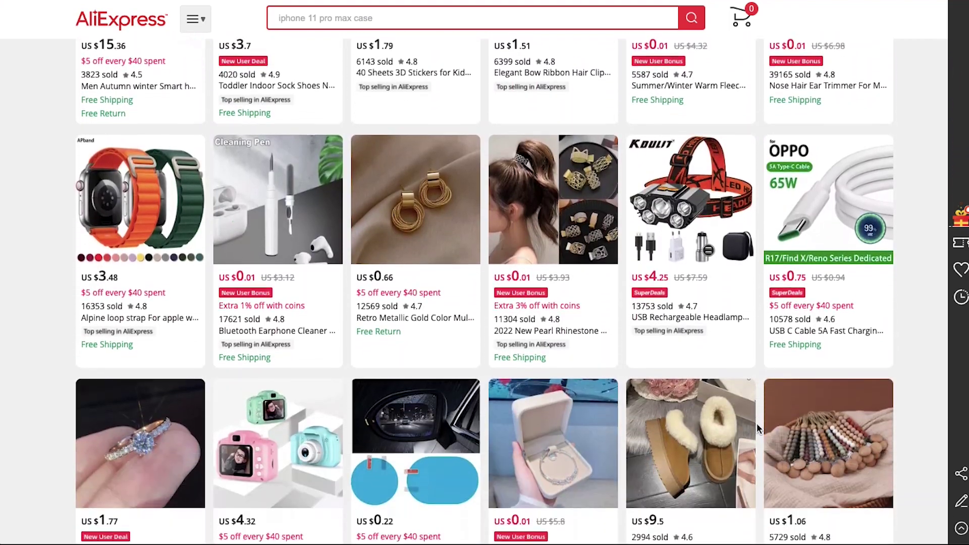
pyautogui.scroll(-10, 756, 428)
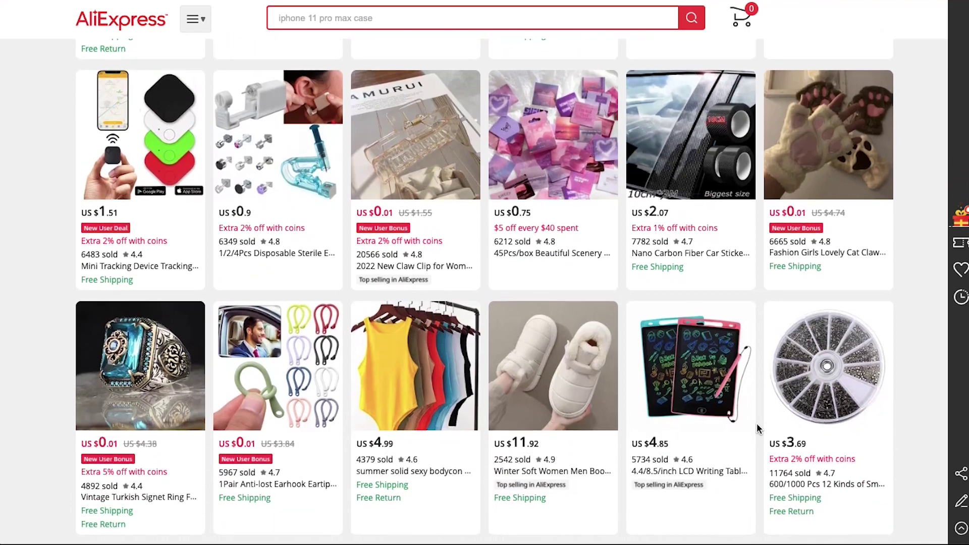
pyautogui.scroll(-10, 756, 428)
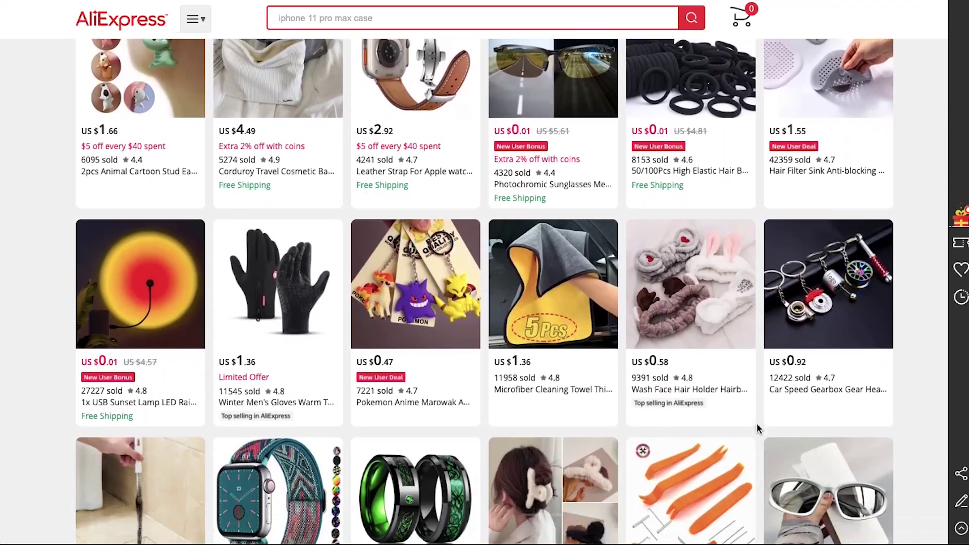
pyautogui.scroll(-9, 757, 428)
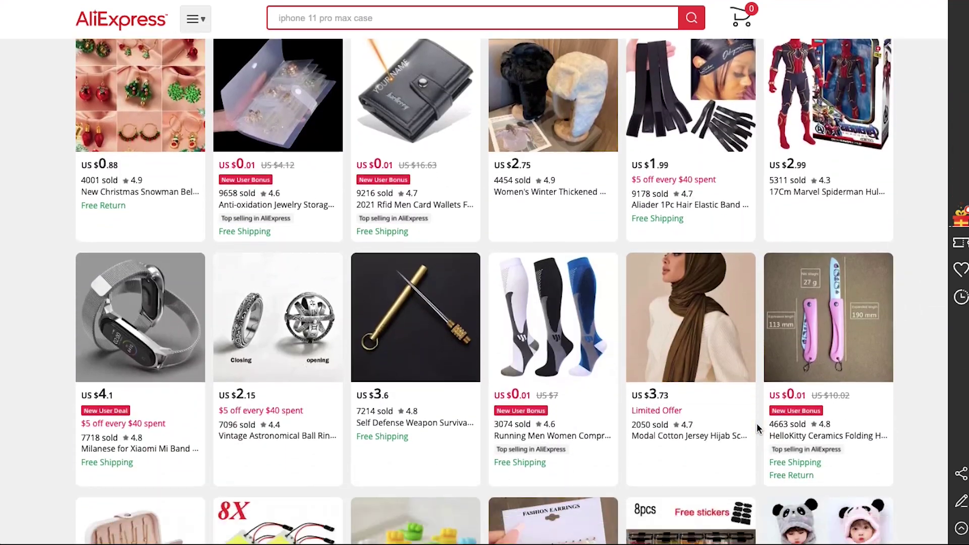
pyautogui.scroll(-9, 755, 428)
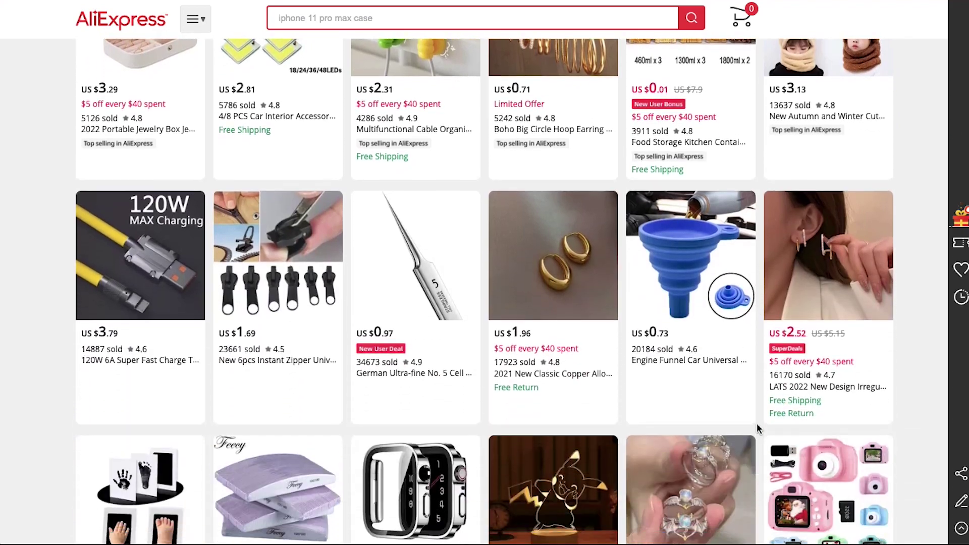
pyautogui.scroll(-10, 756, 427)
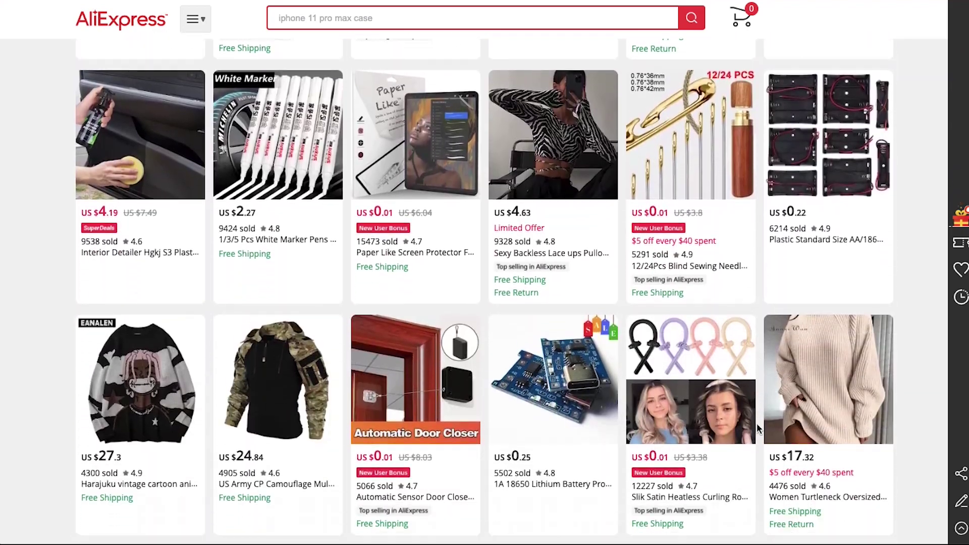
pyautogui.scroll(-10, 755, 428)
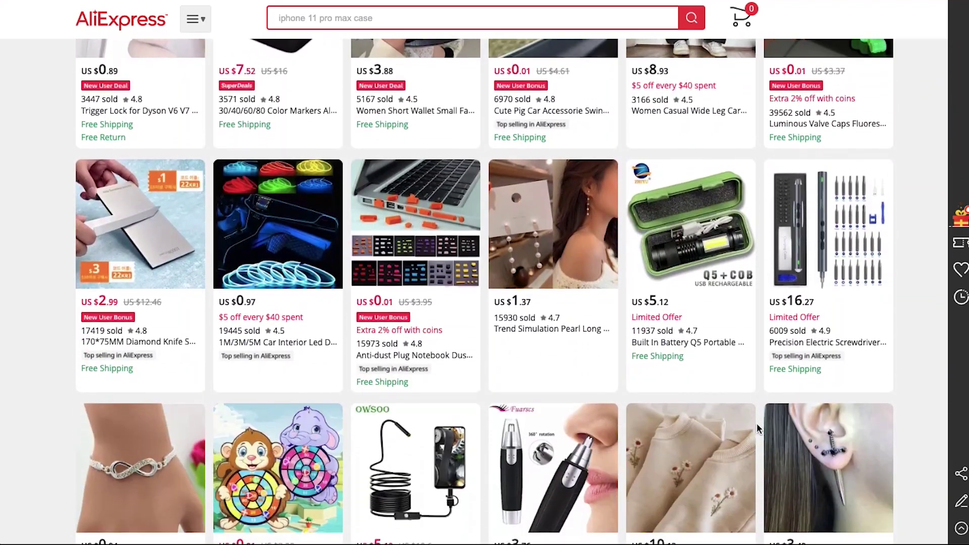
pyautogui.scroll(-10, 756, 428)
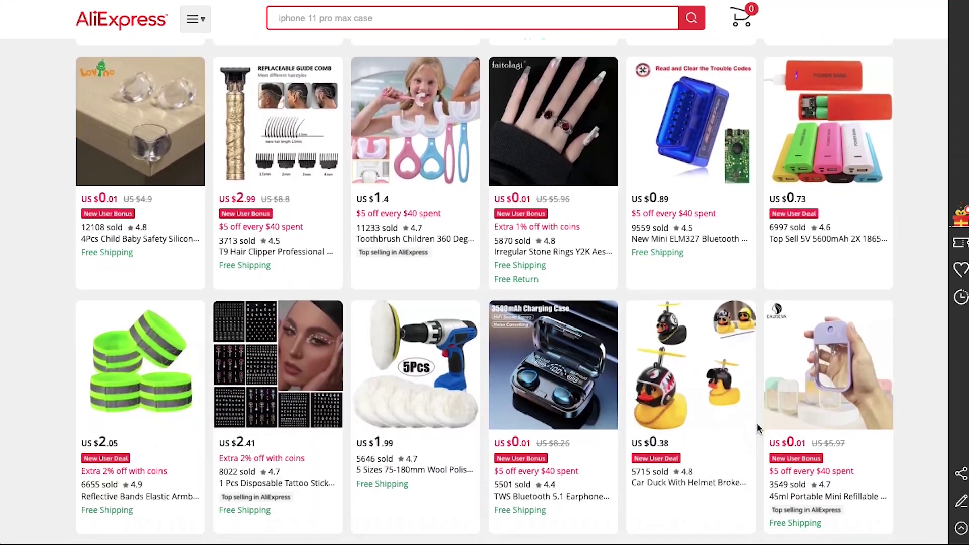
pyautogui.scroll(-10, 756, 428)
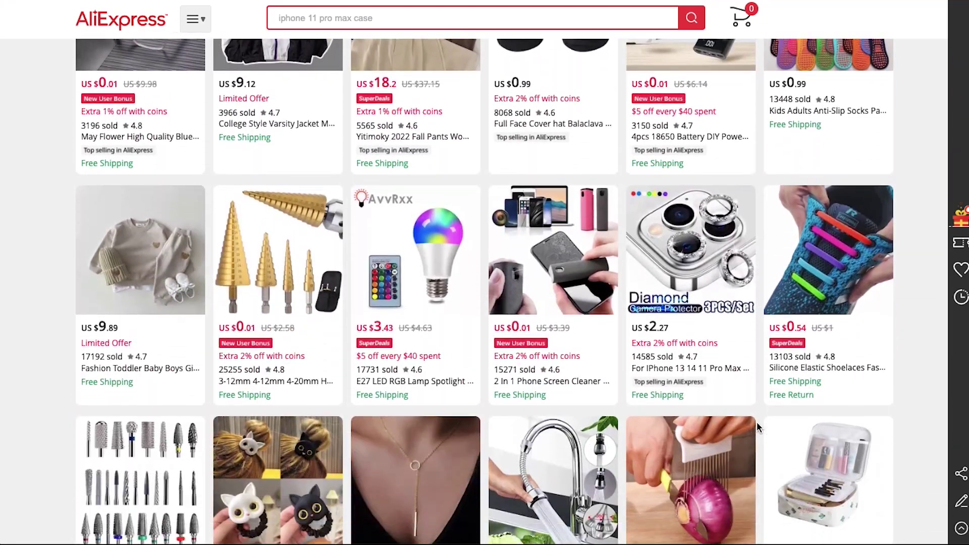
pyautogui.scroll(-10, 757, 424)
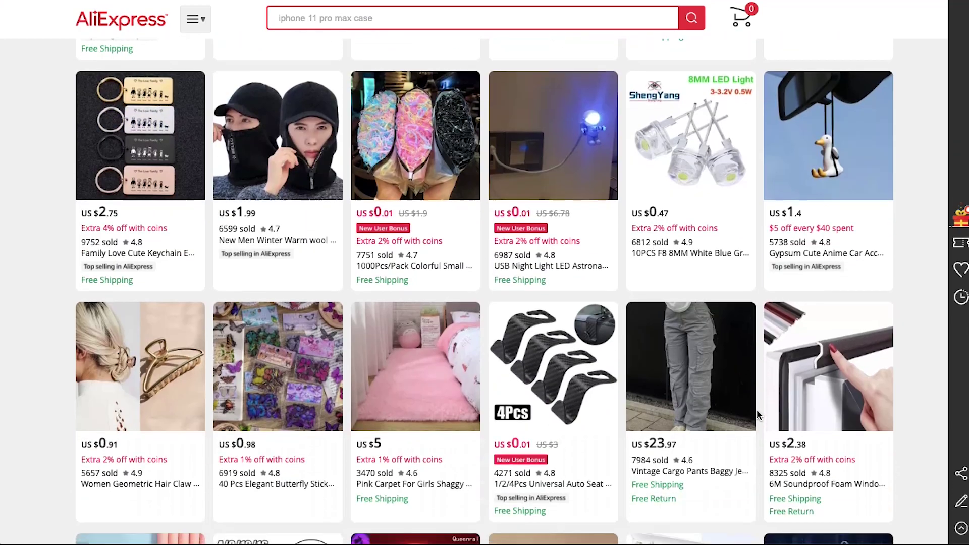
pyautogui.scroll(-11, 757, 411)
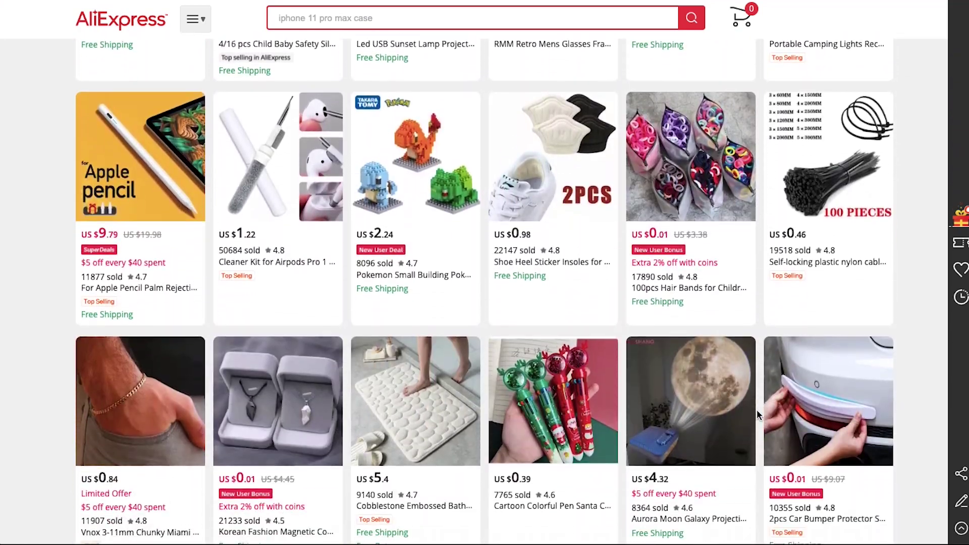
pyautogui.scroll(-10, 756, 410)
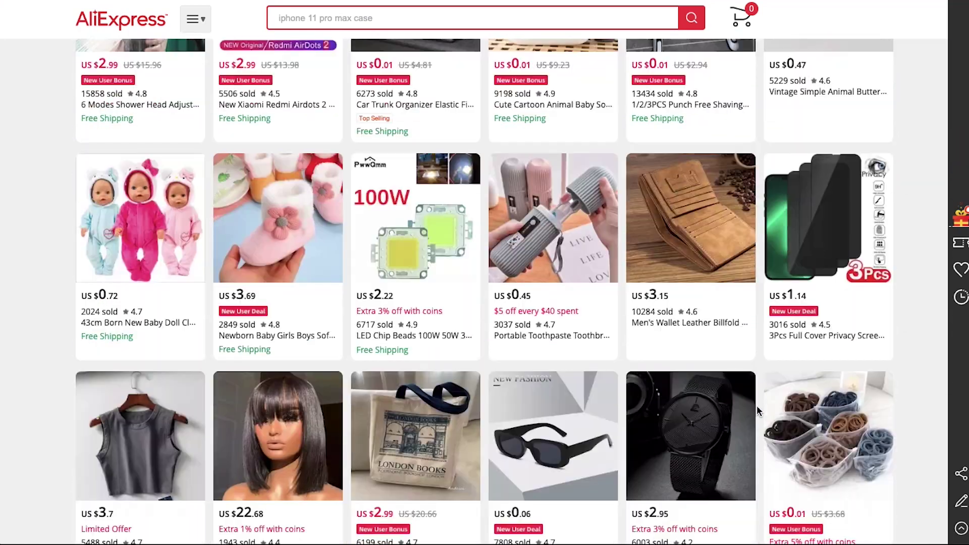
pyautogui.scroll(-10, 756, 405)
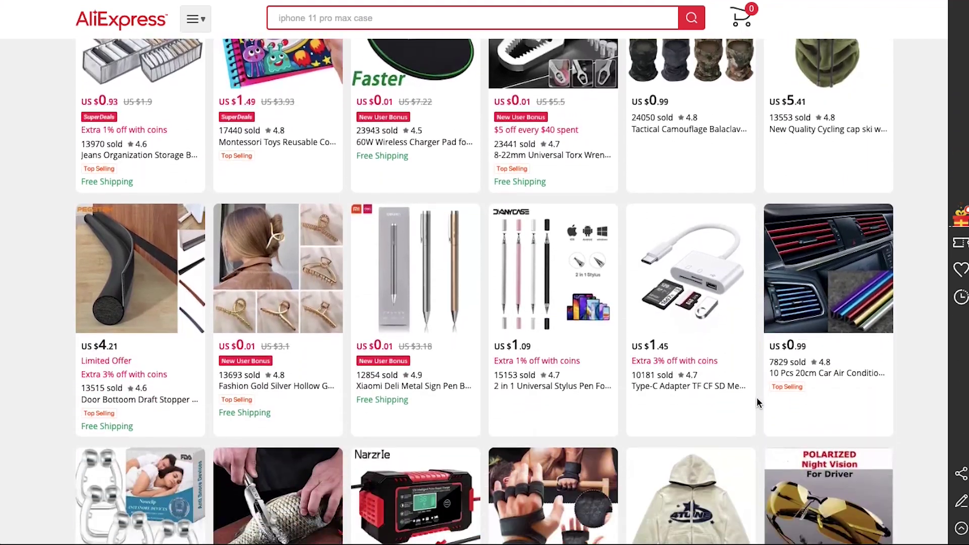
pyautogui.scroll(-8, 756, 402)
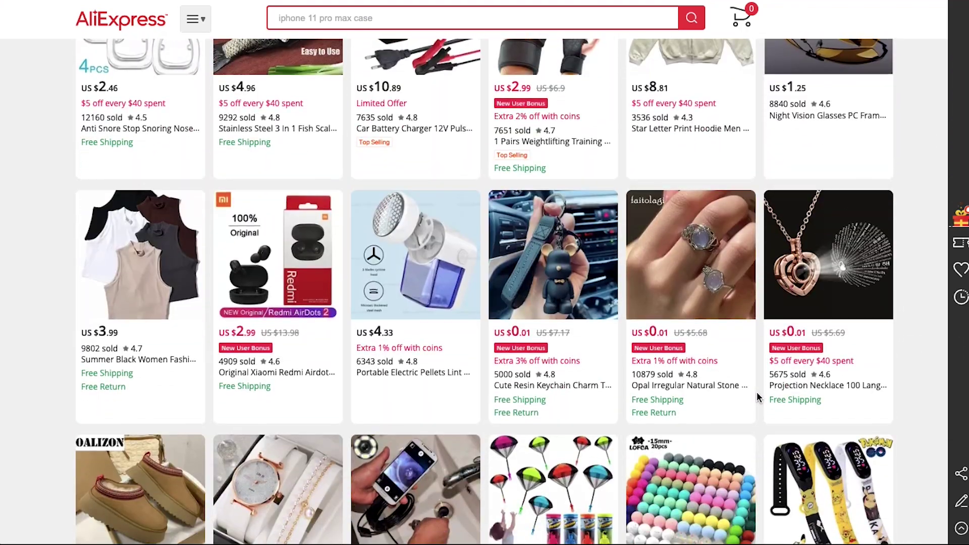
pyautogui.scroll(-8, 756, 397)
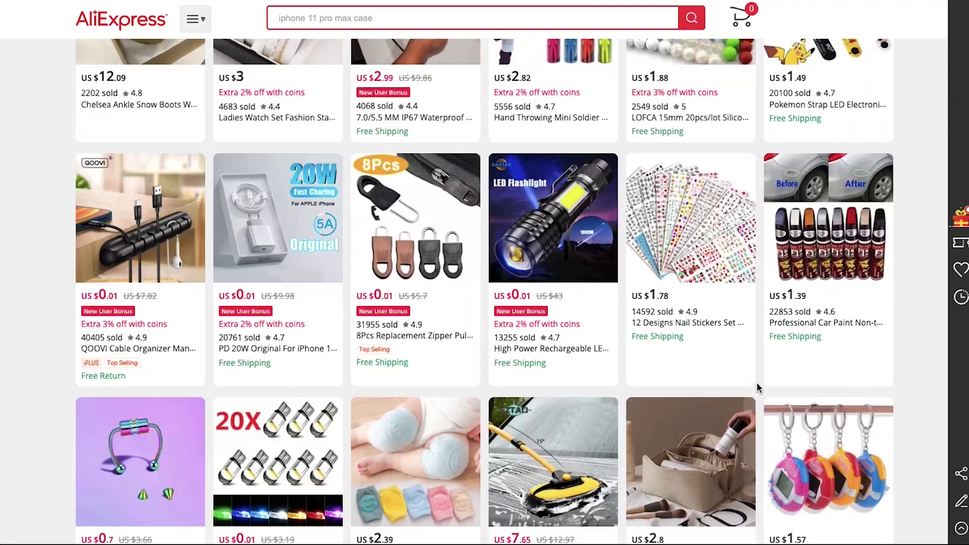
pyautogui.scroll(-10, 757, 384)
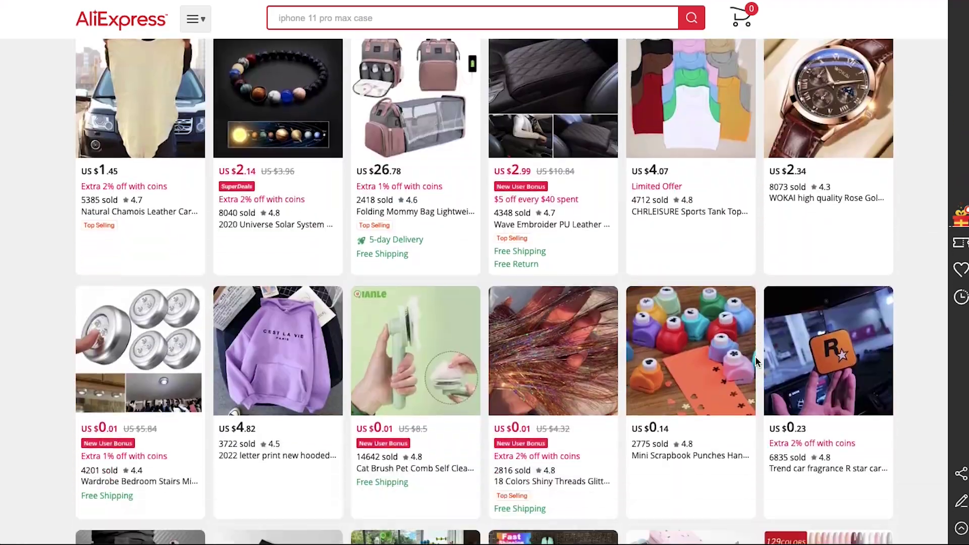
pyautogui.scroll(-15, 755, 353)
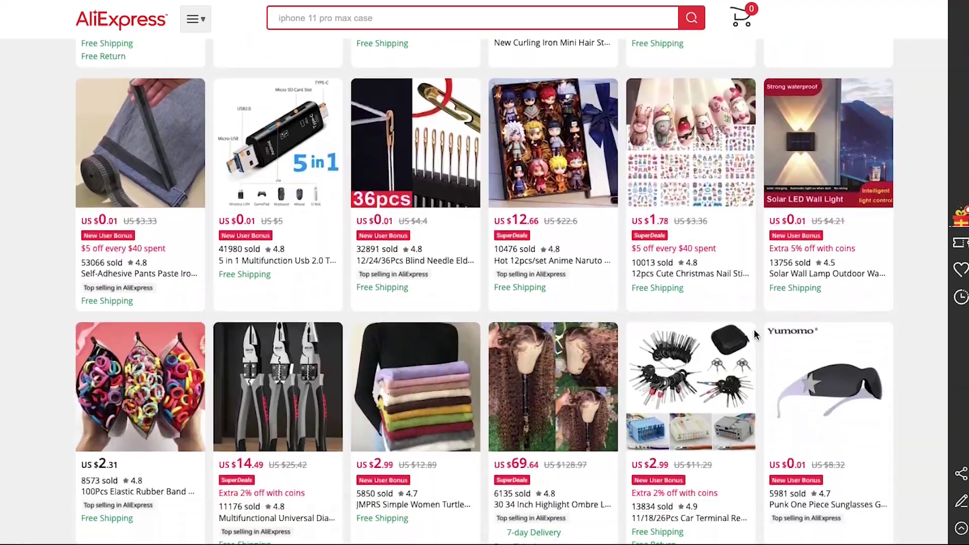
pyautogui.scroll(-15, 755, 318)
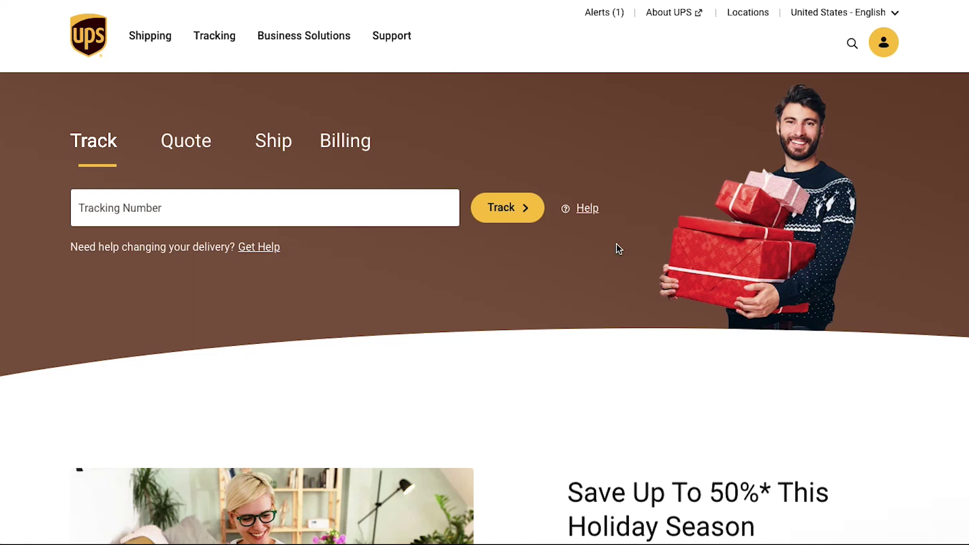
pyautogui.click(823, 19)
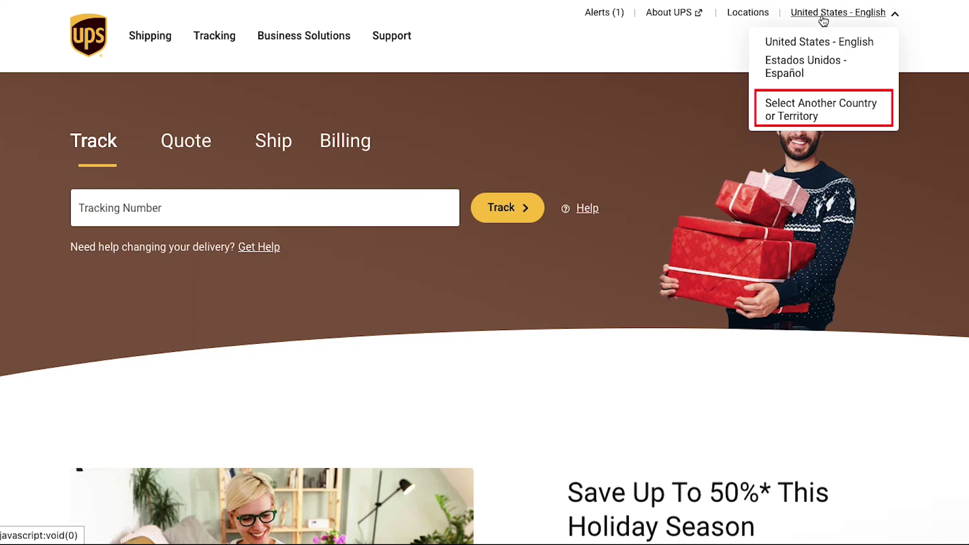
# Step: Browse the regional country lists, then select United States - English under North America
pyautogui.click(831, 109)
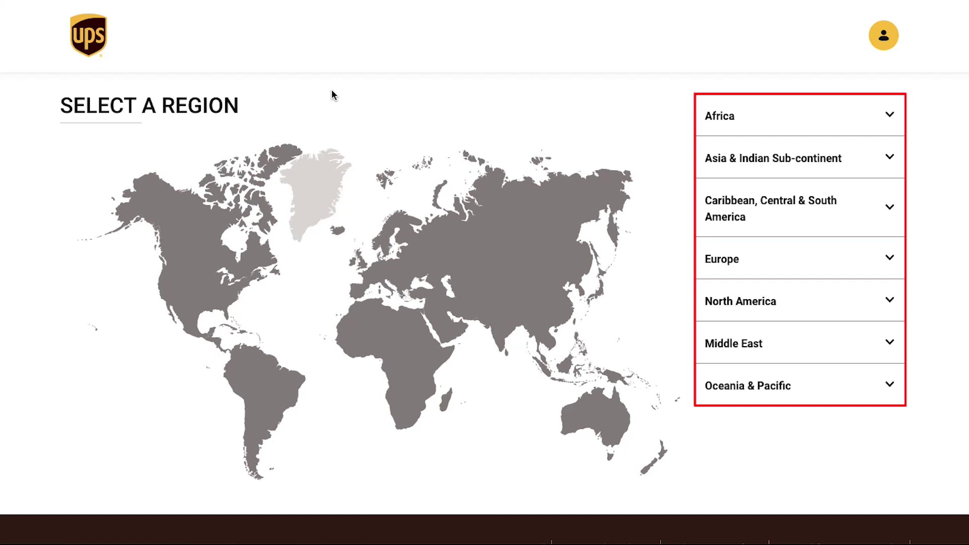
pyautogui.click(200, 227)
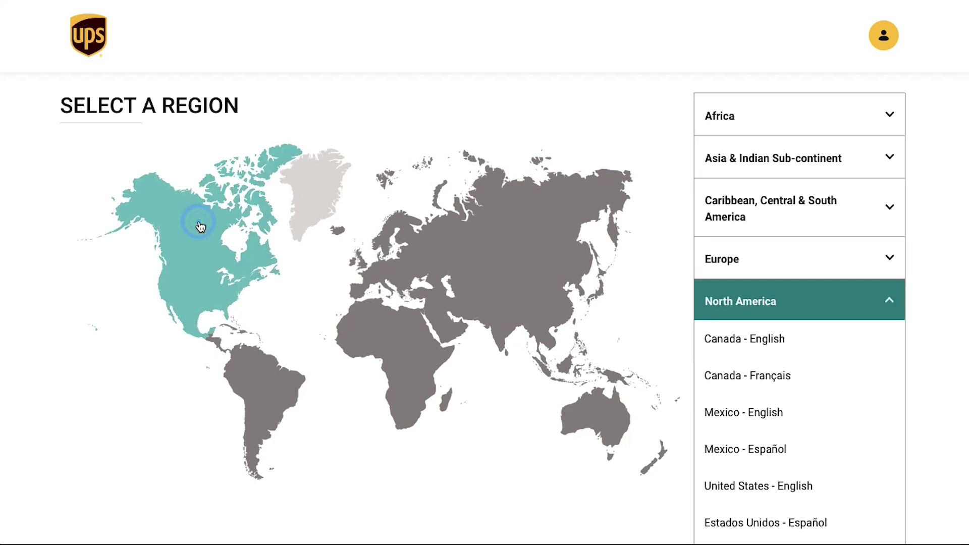
pyautogui.click(260, 376)
pyautogui.click(372, 337)
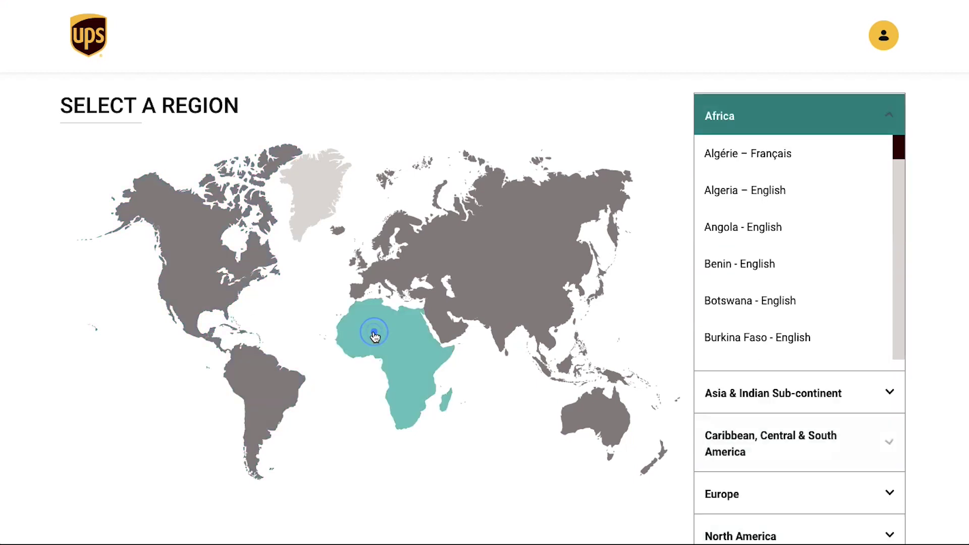
pyautogui.click(430, 266)
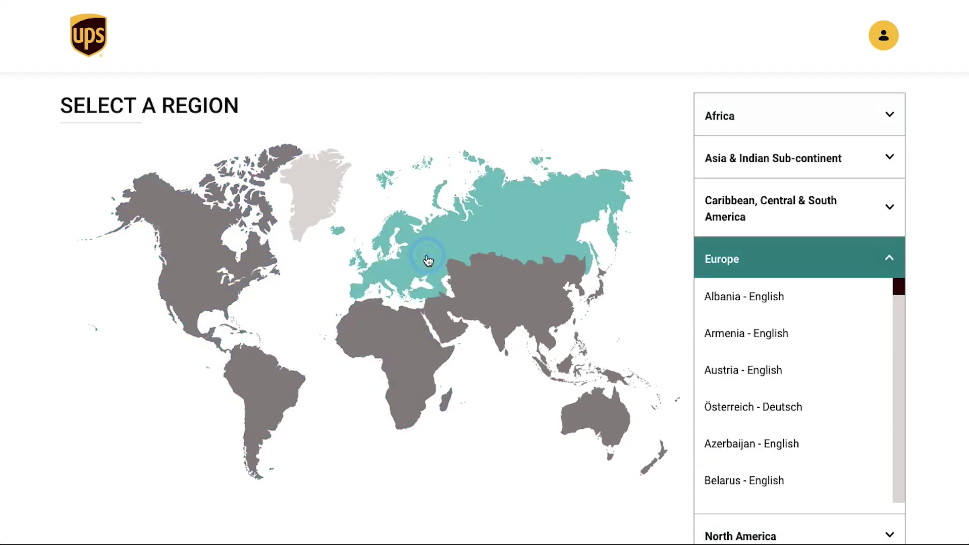
pyautogui.click(511, 284)
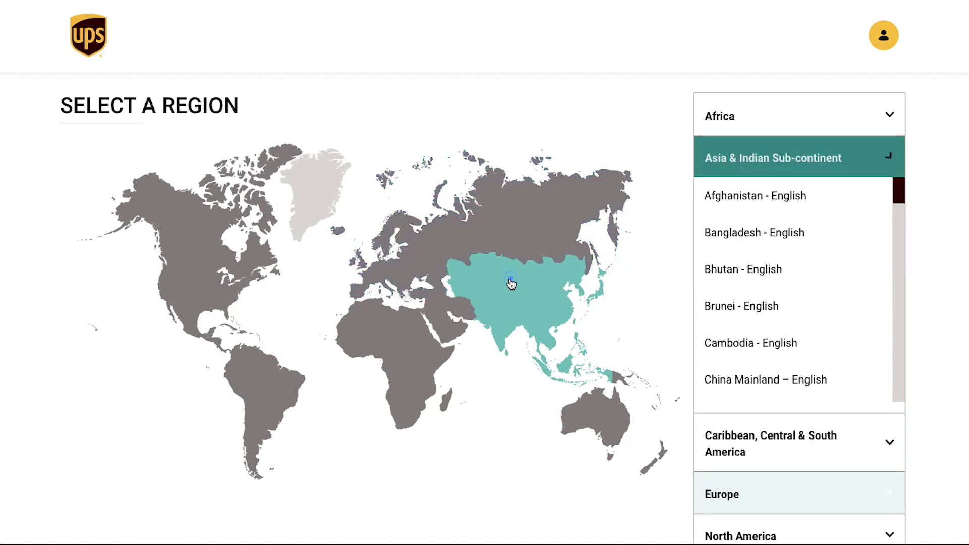
pyautogui.click(599, 410)
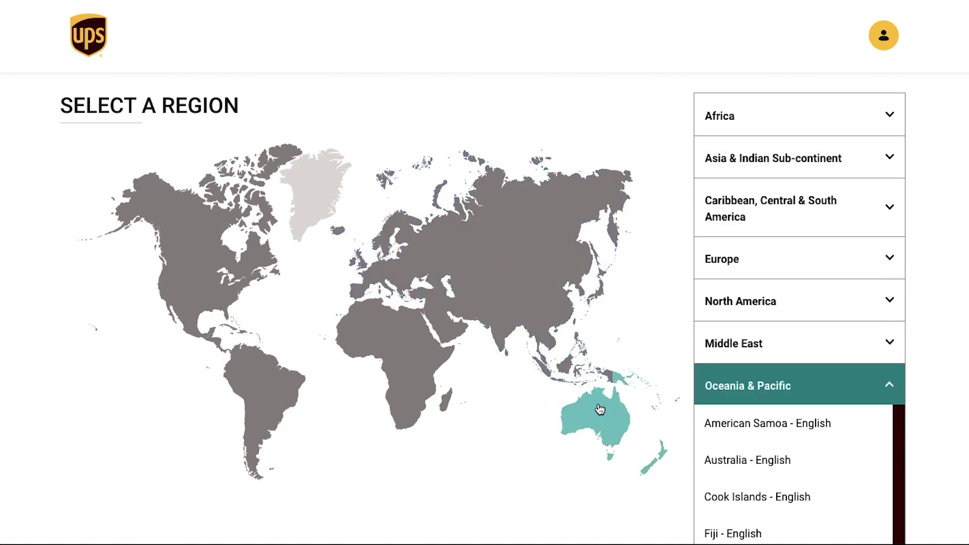
pyautogui.click(192, 232)
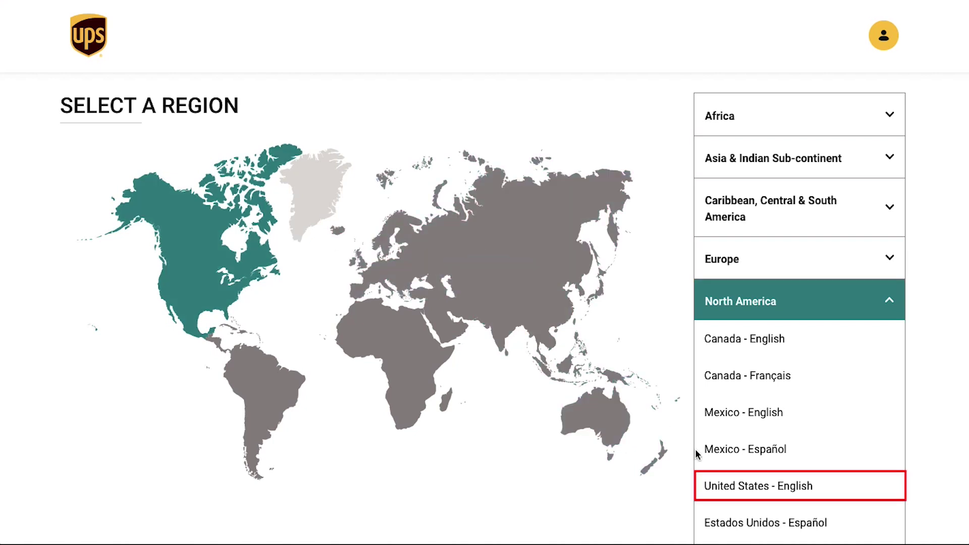
pyautogui.click(727, 486)
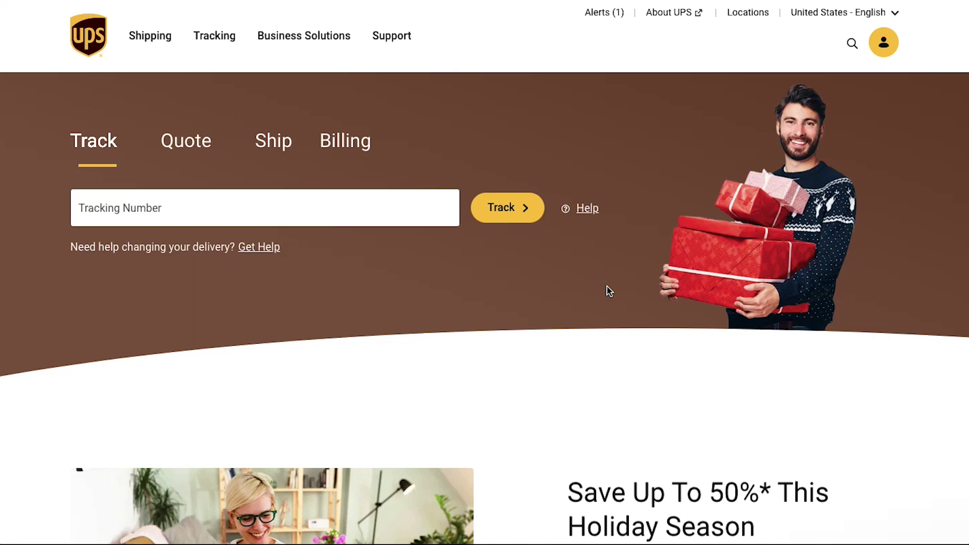
pyautogui.scroll(-5, 609, 291)
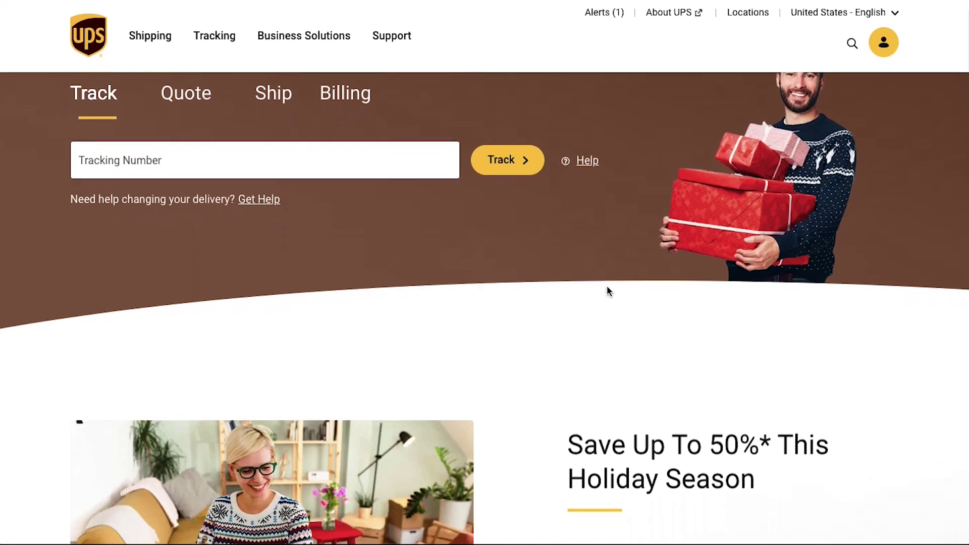
pyautogui.scroll(-1, 606, 285)
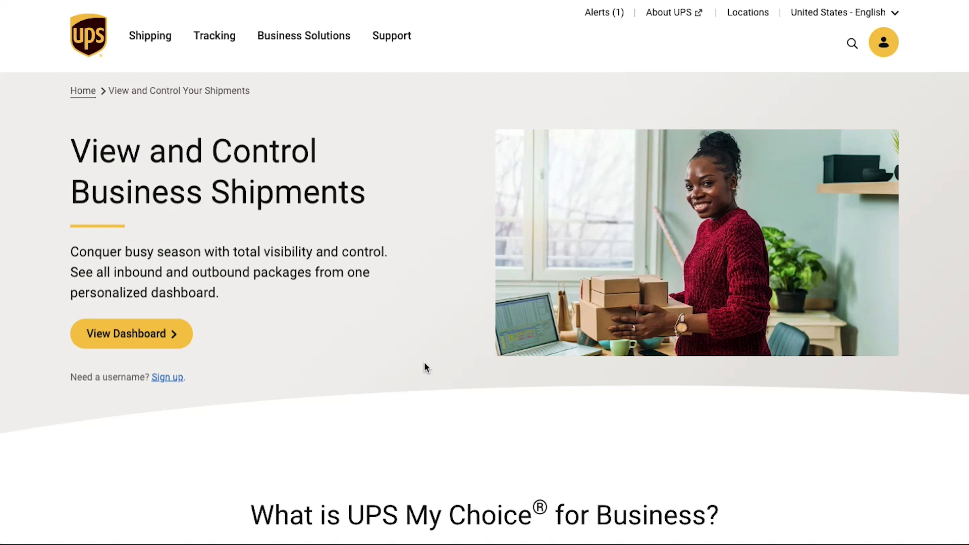
pyautogui.scroll(-5, 424, 362)
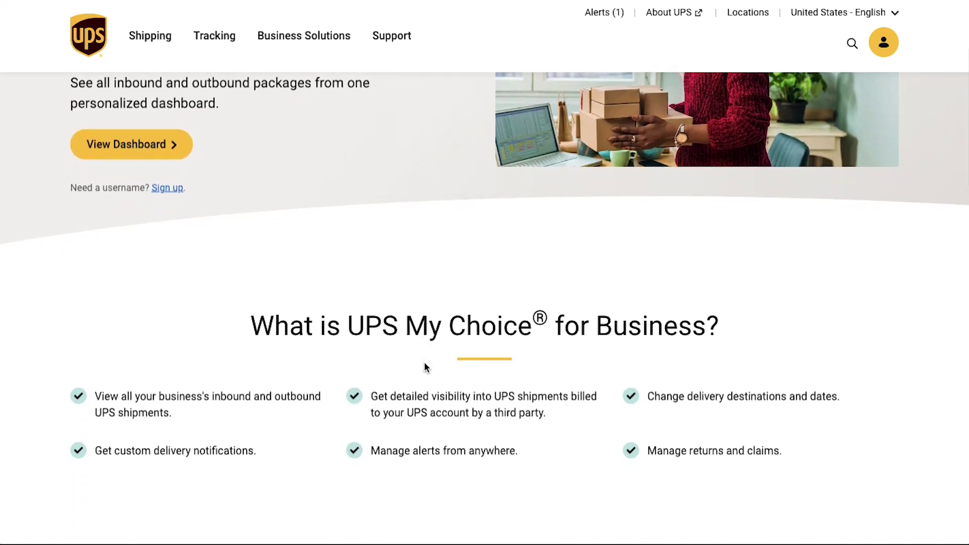
pyautogui.scroll(-2, 424, 363)
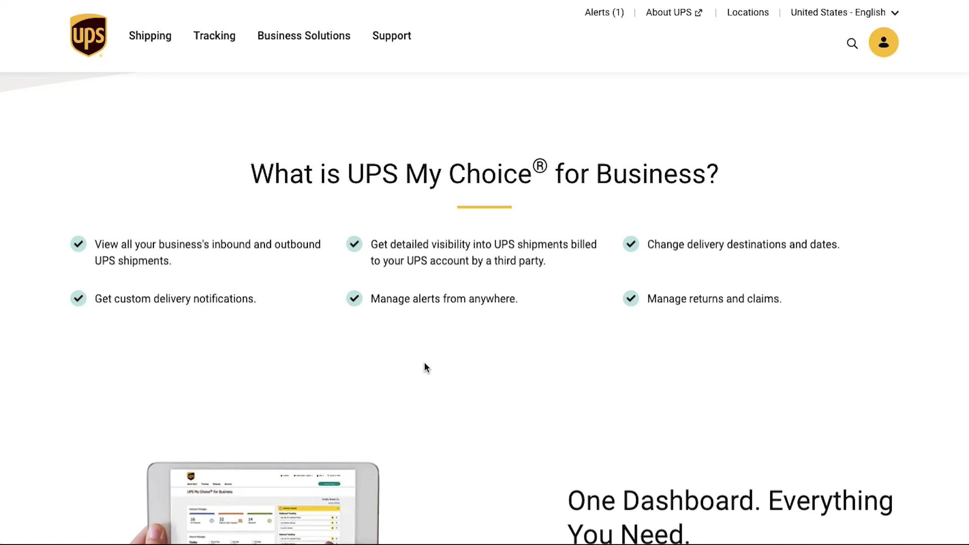
pyautogui.scroll(-5, 424, 363)
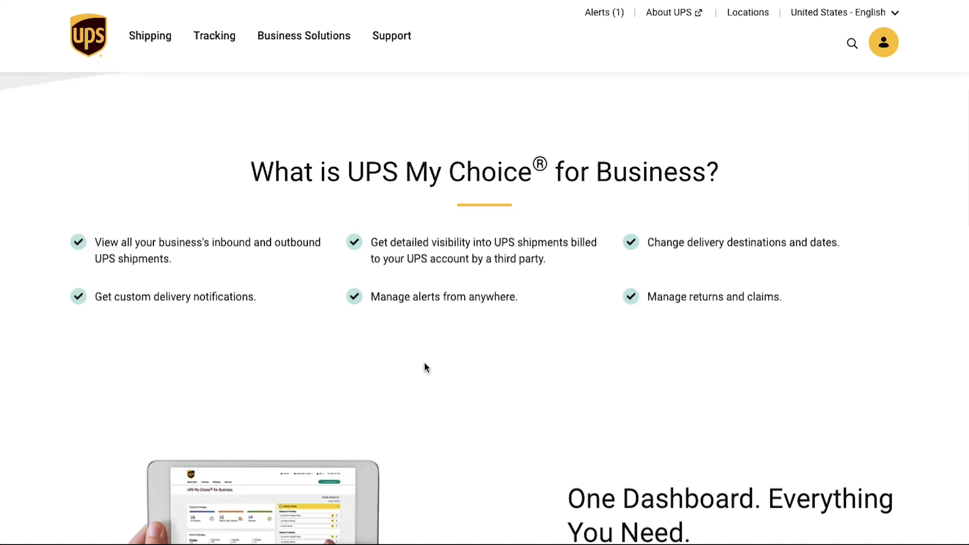
pyautogui.scroll(-1, 424, 366)
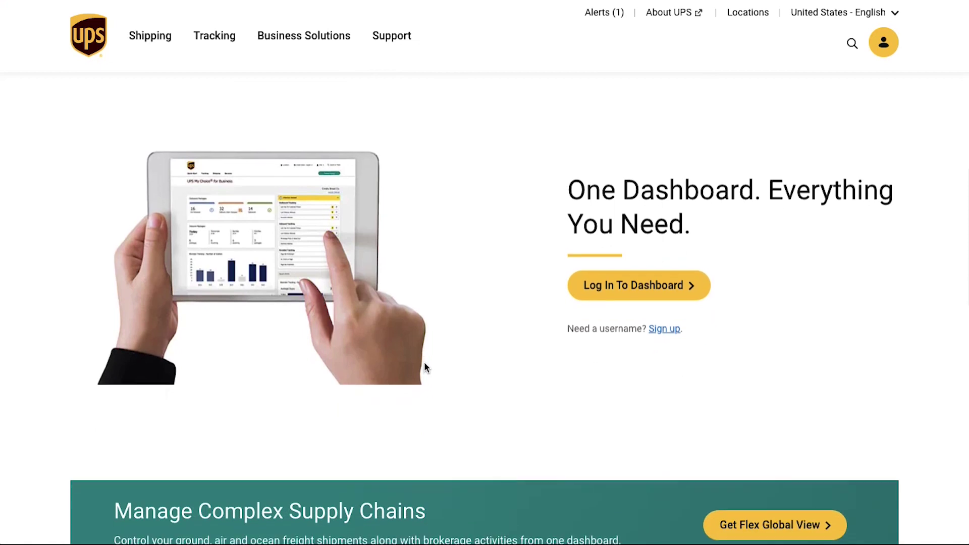
pyautogui.scroll(-3, 424, 367)
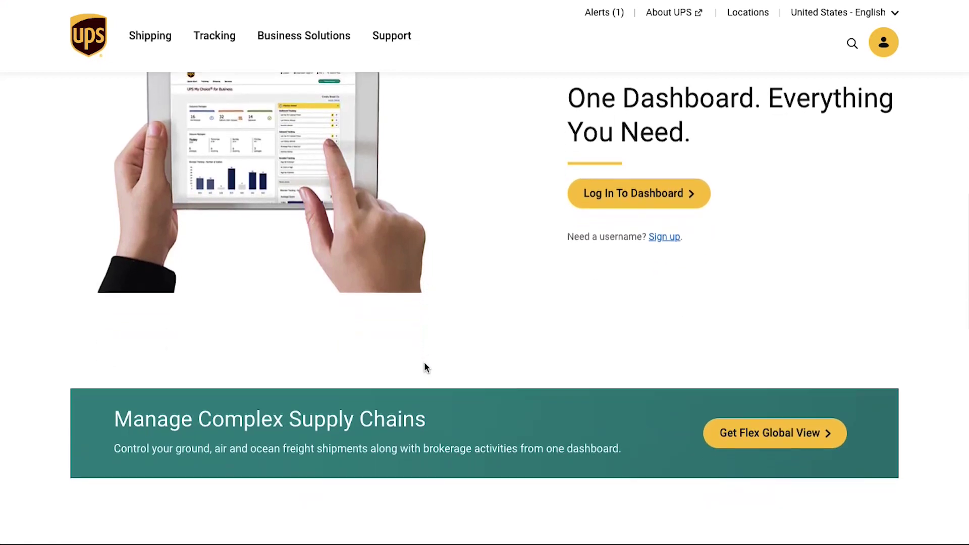
pyautogui.scroll(-4, 424, 363)
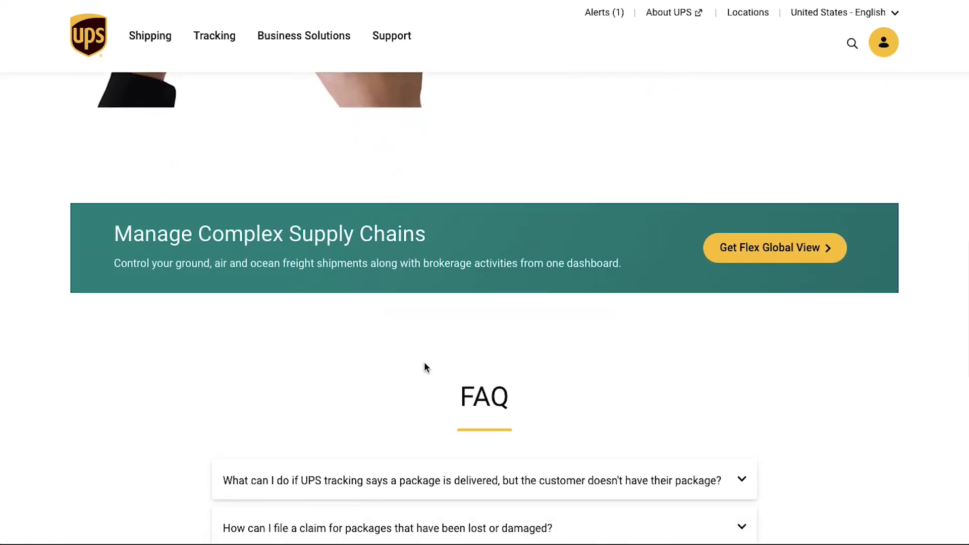
pyautogui.scroll(-5, 425, 367)
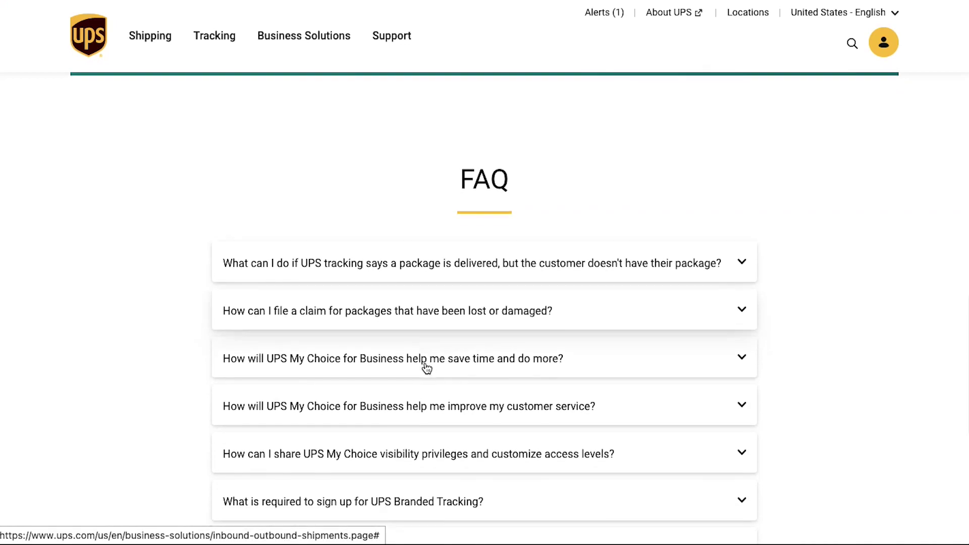
pyautogui.scroll(-5, 426, 368)
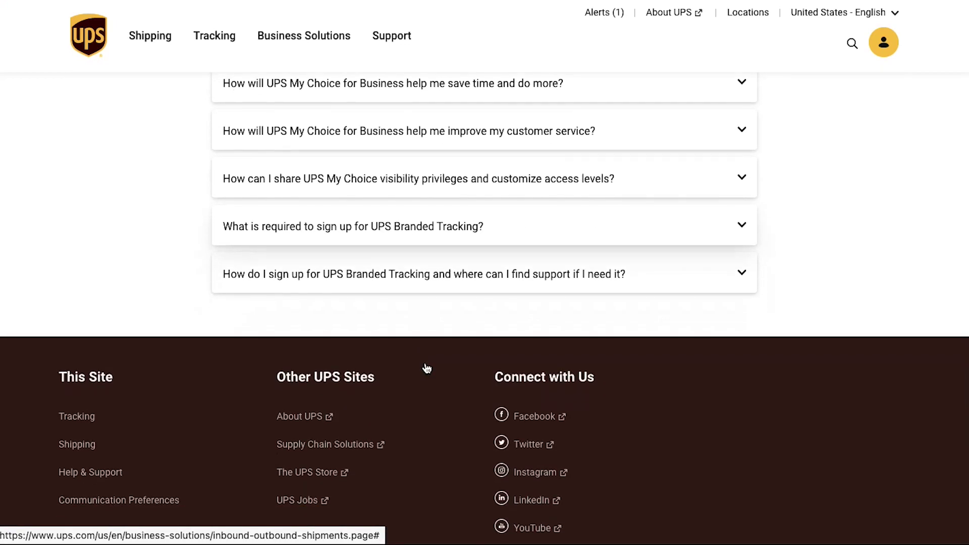
pyautogui.scroll(5, 424, 367)
pyautogui.scroll(8, 424, 365)
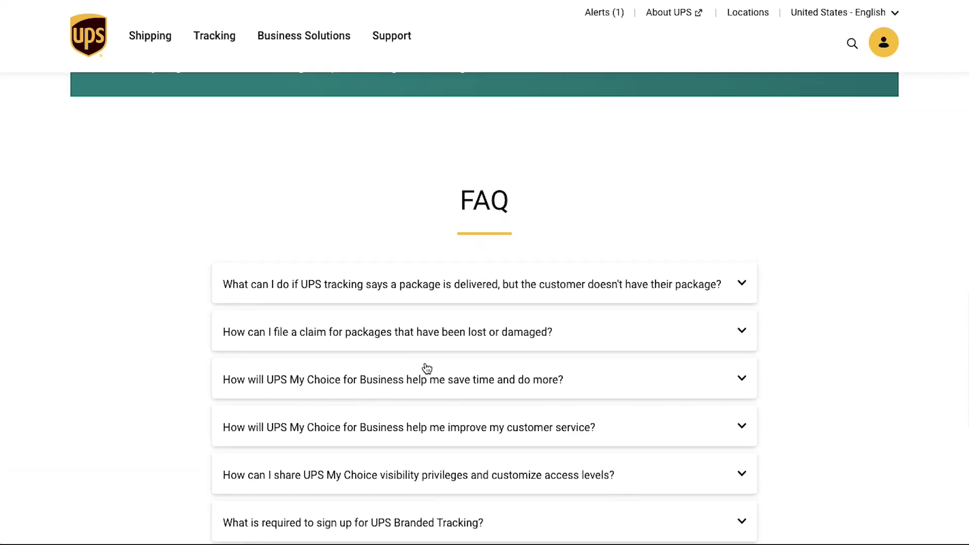
pyautogui.scroll(17, 424, 367)
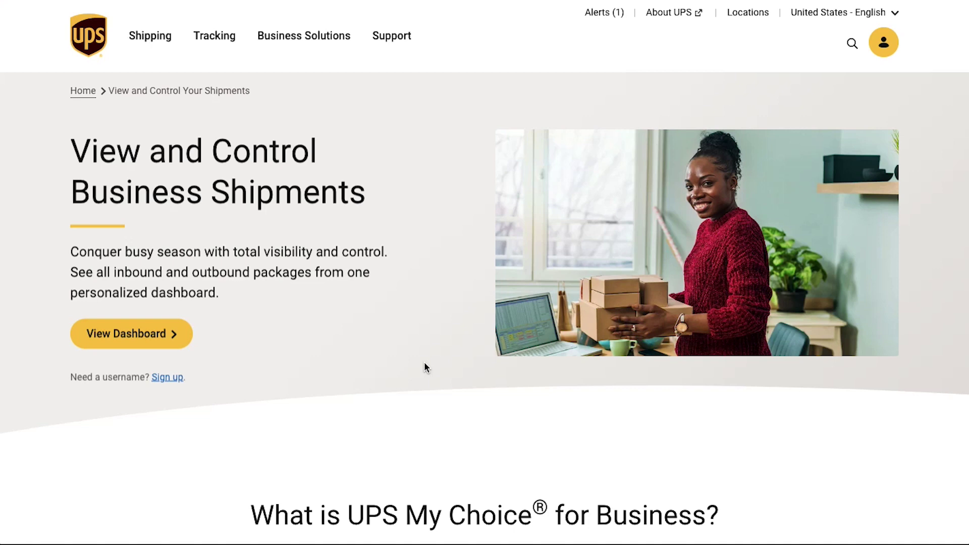
# Step: Choose Create a Shipment from the Shipping menu
pyautogui.click(164, 46)
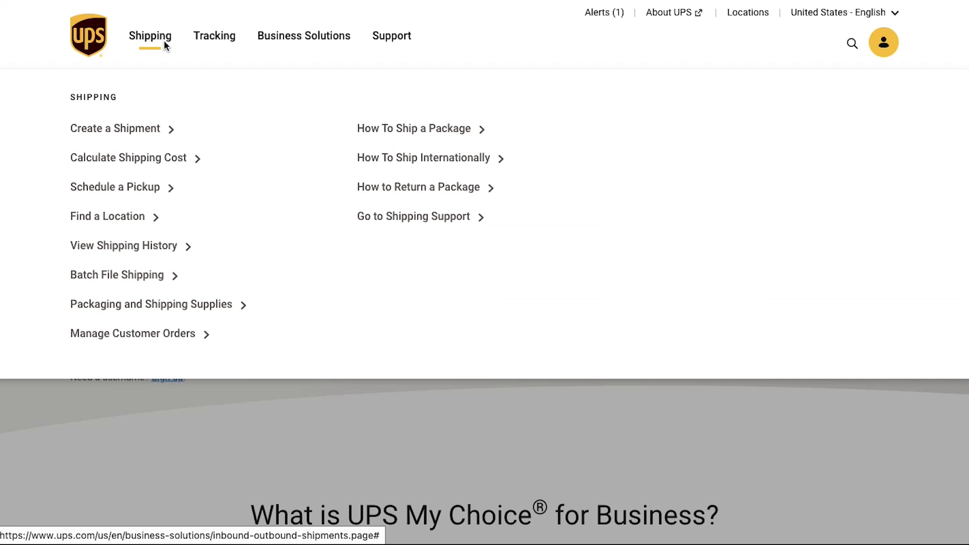
pyautogui.click(152, 130)
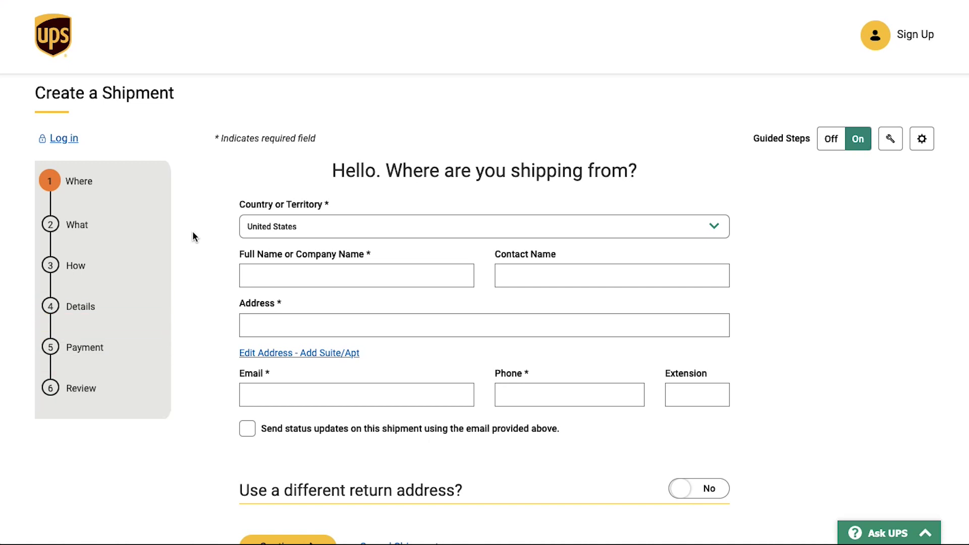
# Step: Confirm the sender's full name, address, email and phone, and continue to the destination form
pyautogui.scroll(-2, 193, 232)
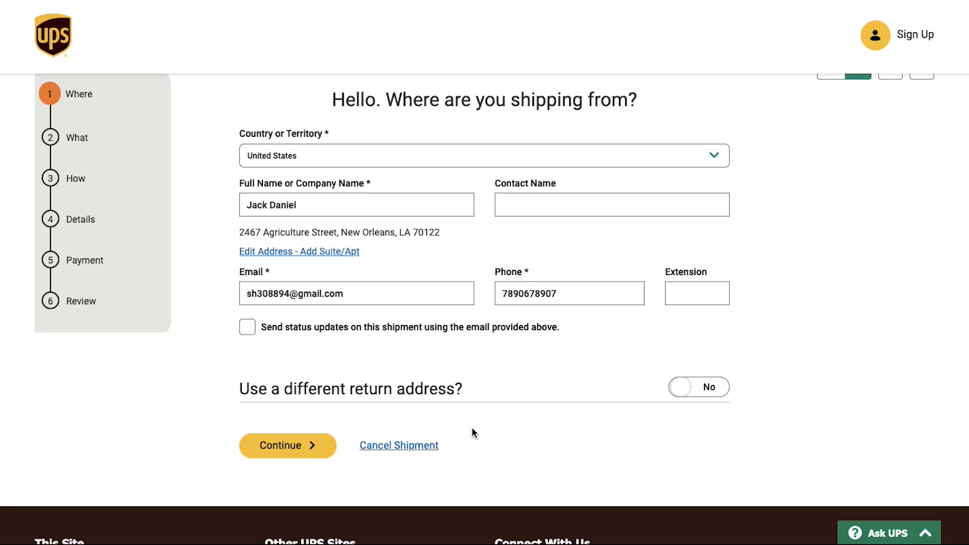
pyautogui.click(313, 449)
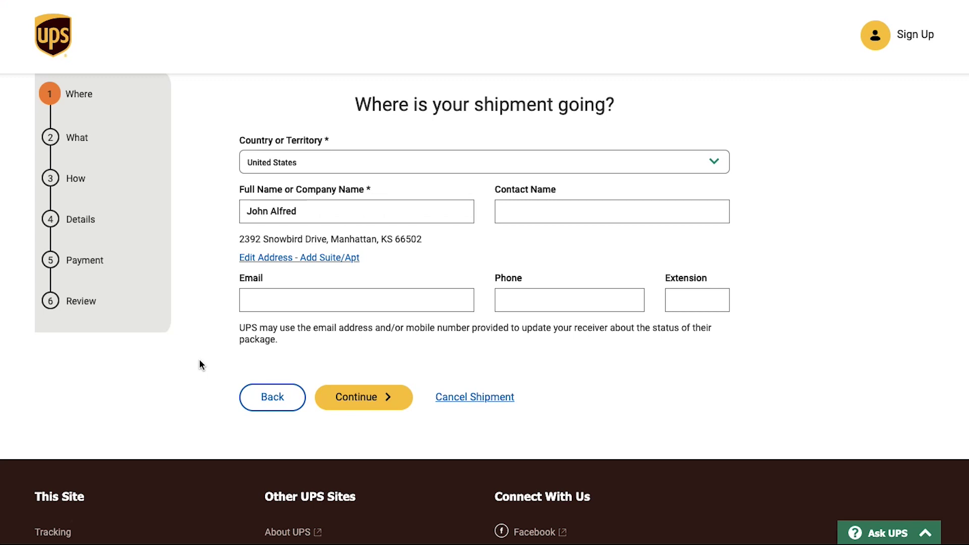
# Step: Submit the recipient's name and Manhattan, KS address to reach the packaging step
pyautogui.click(337, 401)
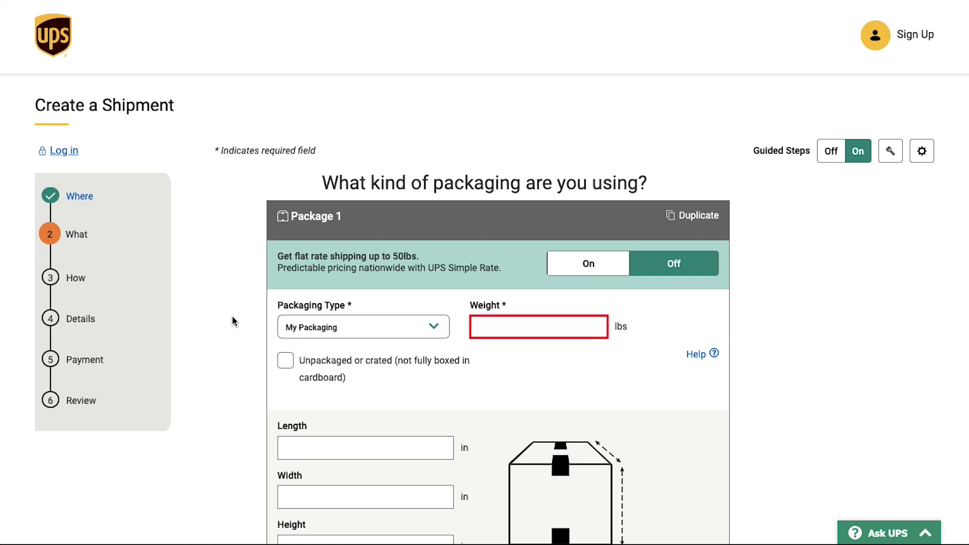
# Step: Enter a 5 lb package weight and a 100 USD package value, then continue
pyautogui.click(533, 325)
pyautogui.write('5')
pyautogui.click(537, 364)
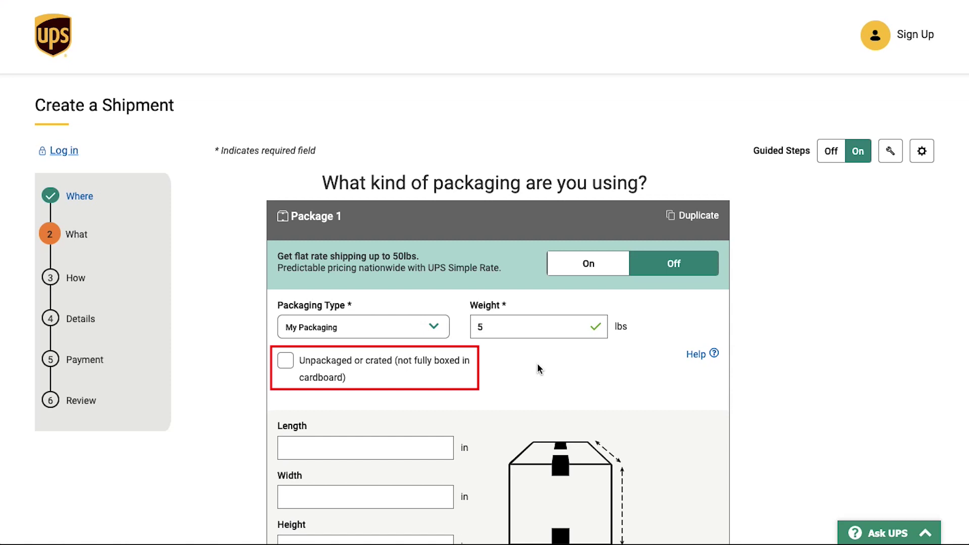
pyautogui.scroll(-5, 537, 362)
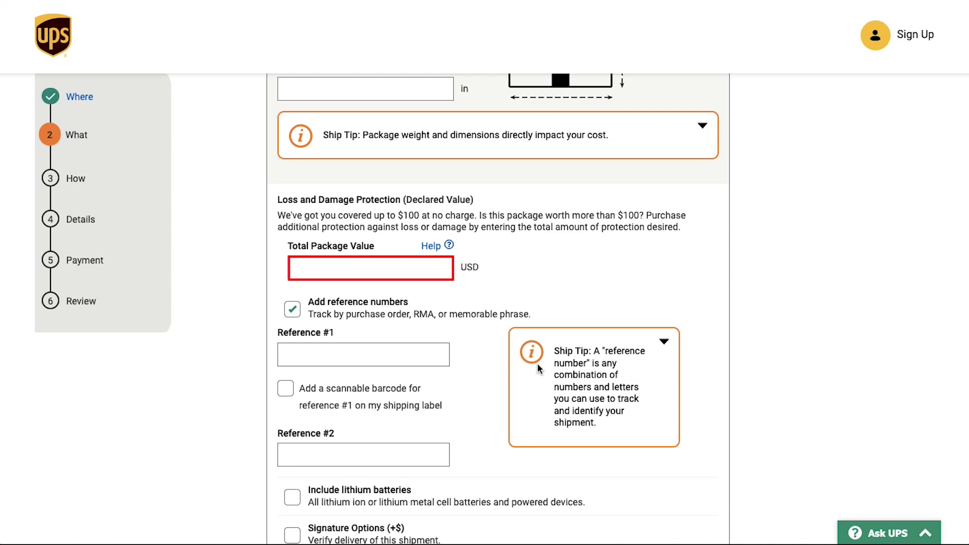
pyautogui.write('100')
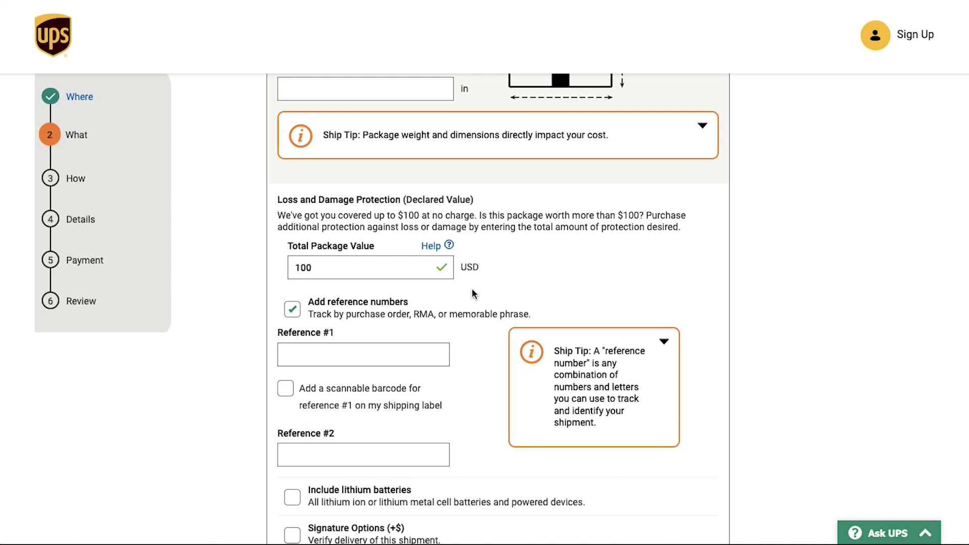
pyautogui.scroll(-6, 474, 293)
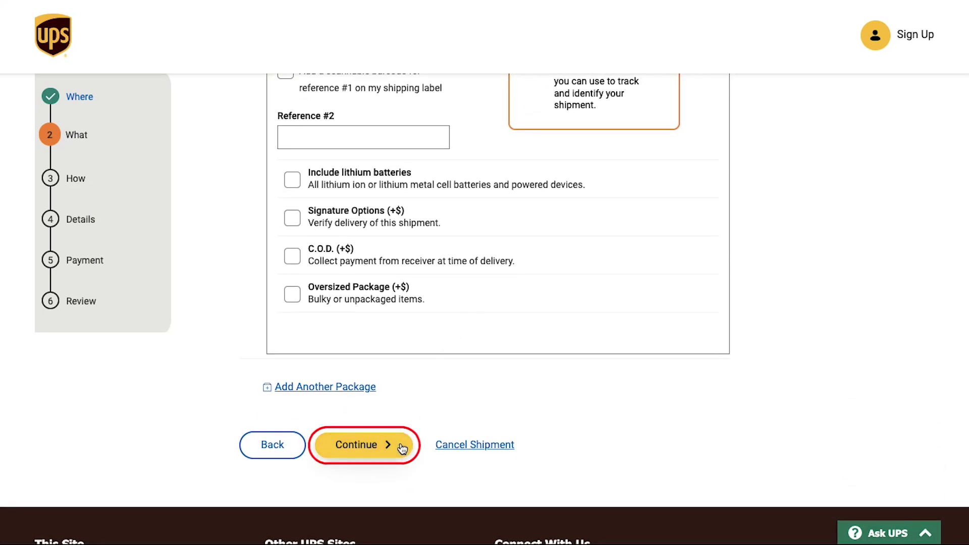
pyautogui.click(401, 444)
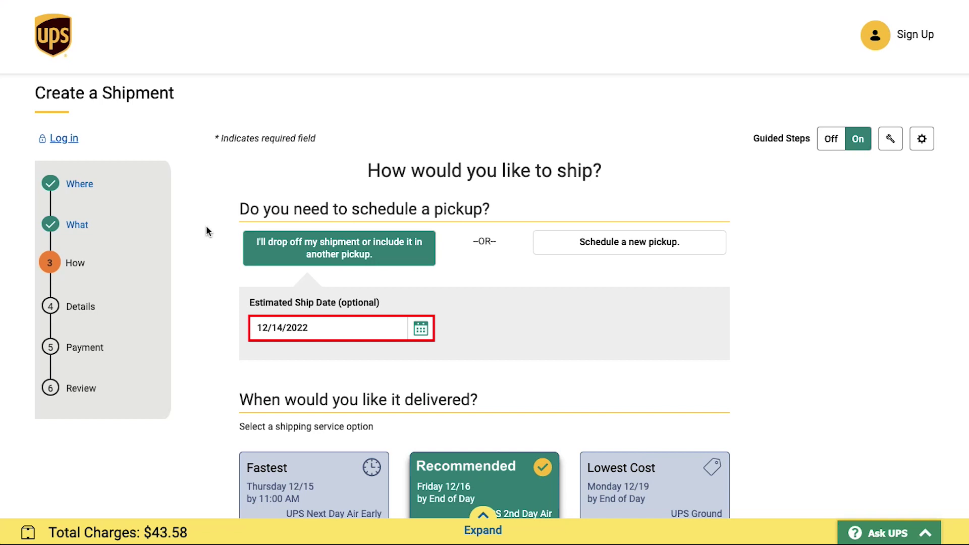
# Step: Keep the recommended UPS 2nd Day Air service at $43.58 and continue to Details
pyautogui.scroll(-5, 205, 225)
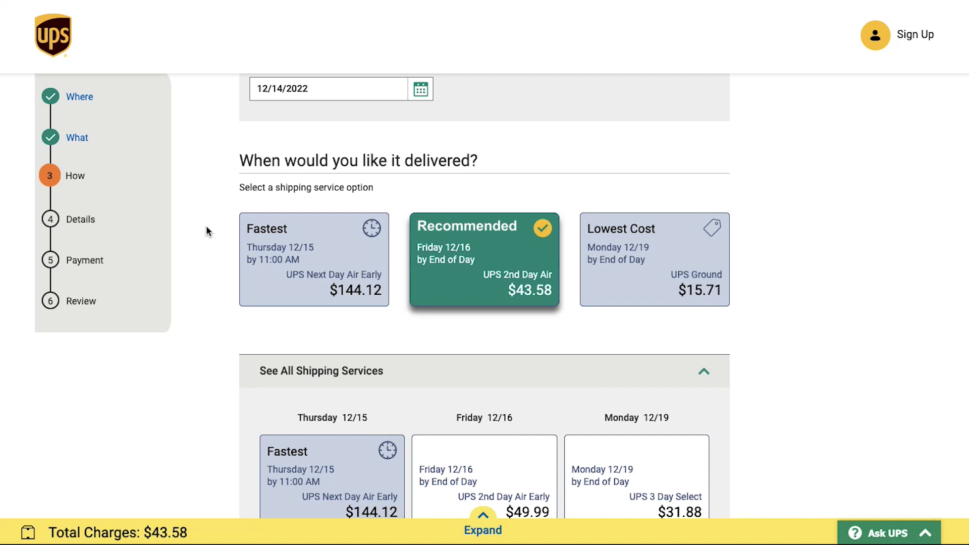
pyautogui.scroll(-5, 207, 227)
pyautogui.scroll(-2, 206, 226)
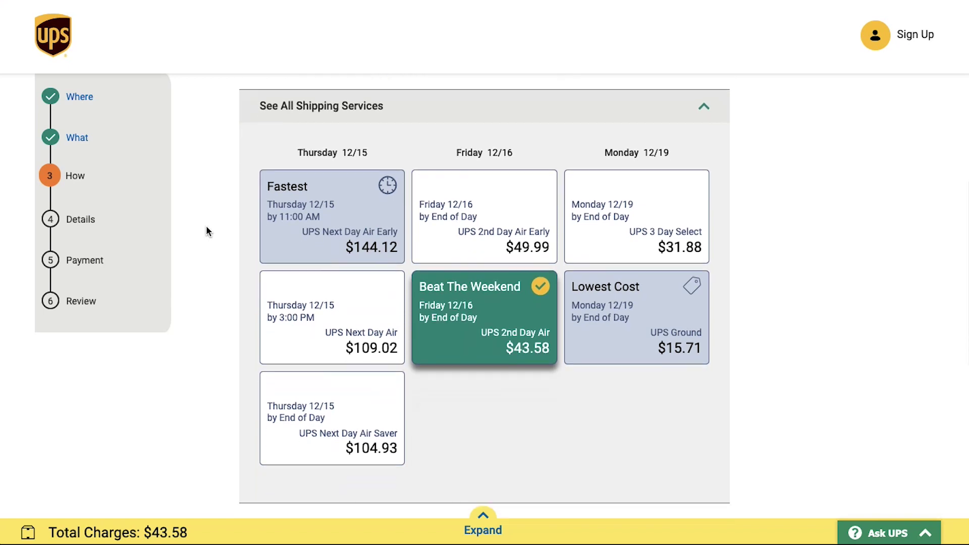
pyautogui.scroll(-5, 206, 230)
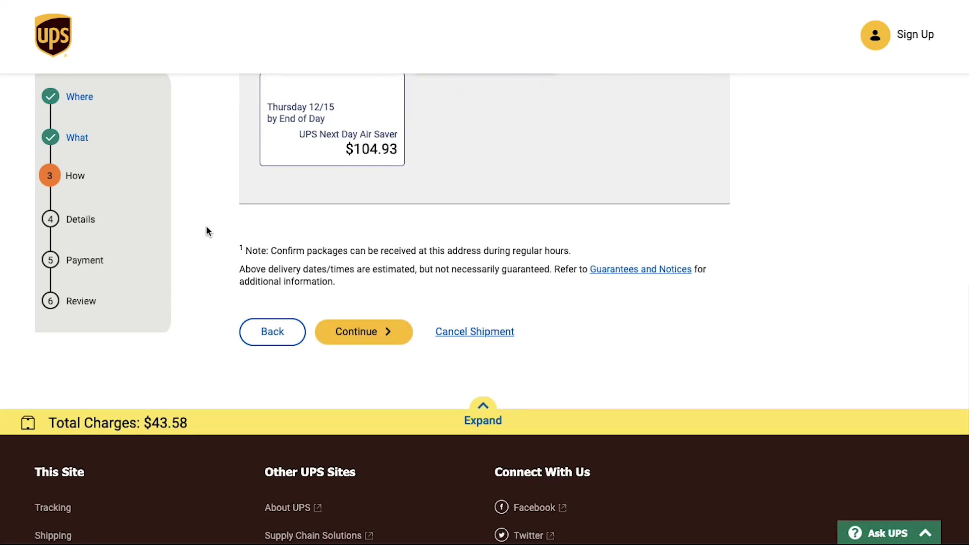
pyautogui.click(334, 339)
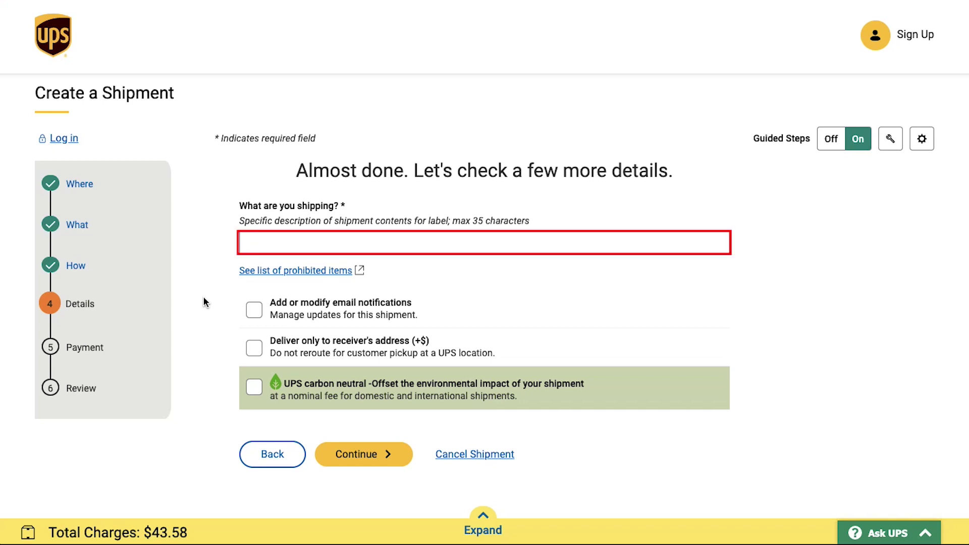
# Step: Enter 'Books' as the shipment contents and continue to Payment
pyautogui.click(267, 243)
pyautogui.write('Boo')
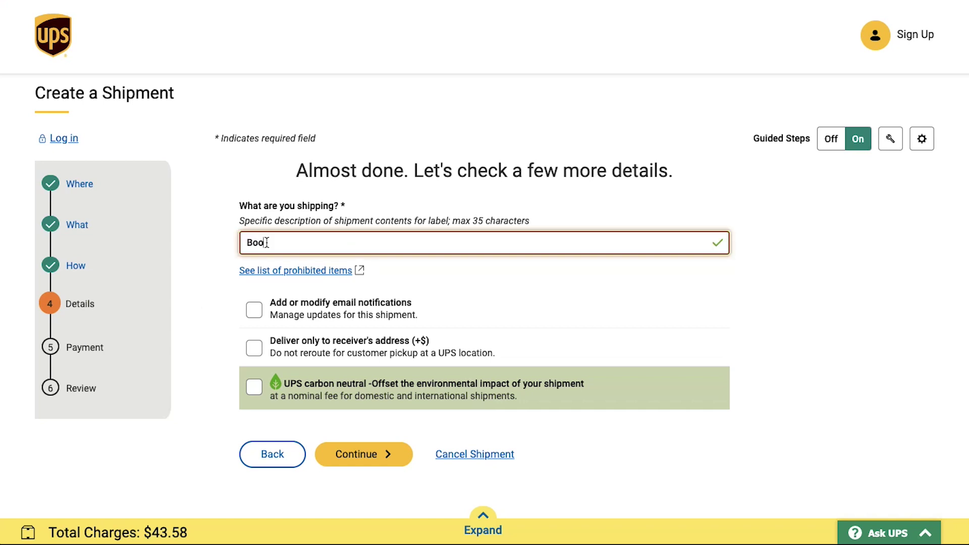
pyautogui.write('ks')
pyautogui.click(225, 283)
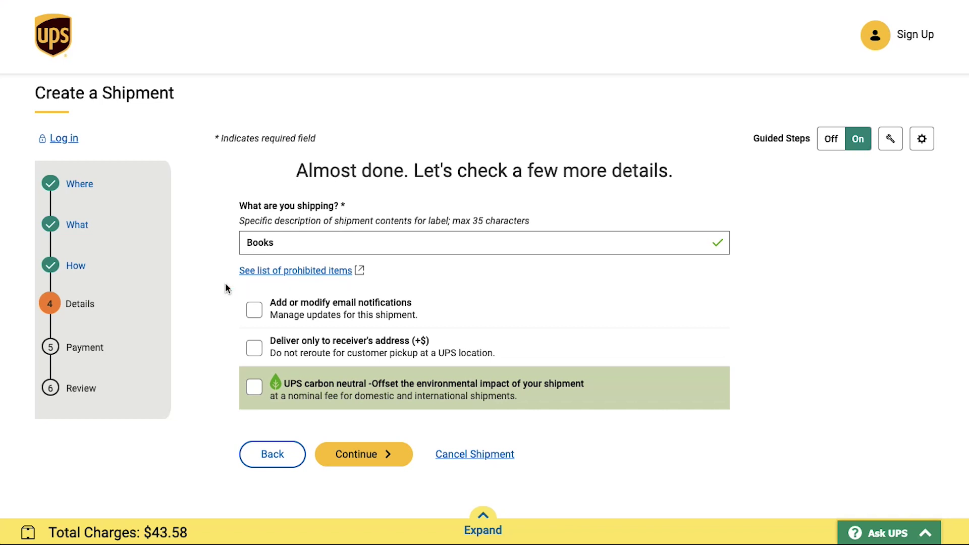
pyautogui.click(343, 459)
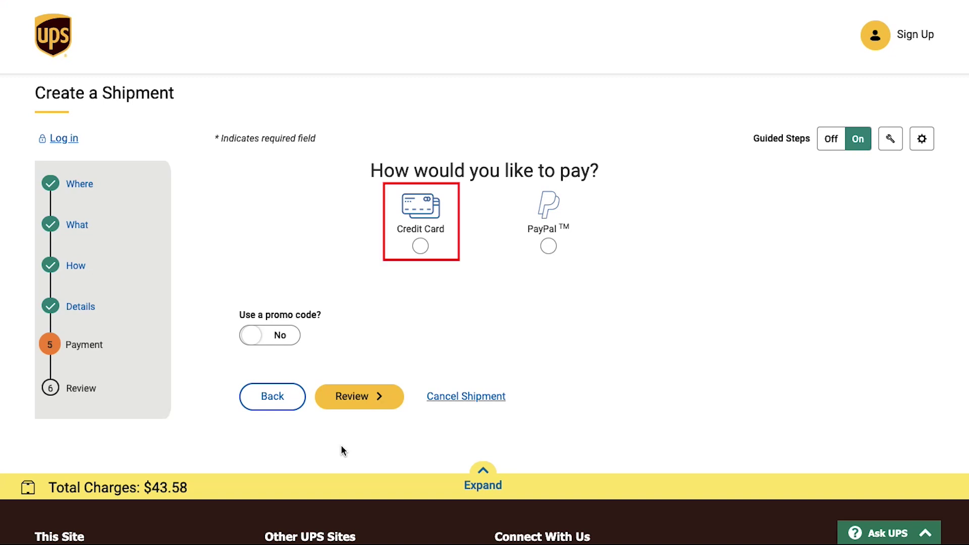
# Step: Select PayPal as the payment method and go to Review
pyautogui.click(548, 247)
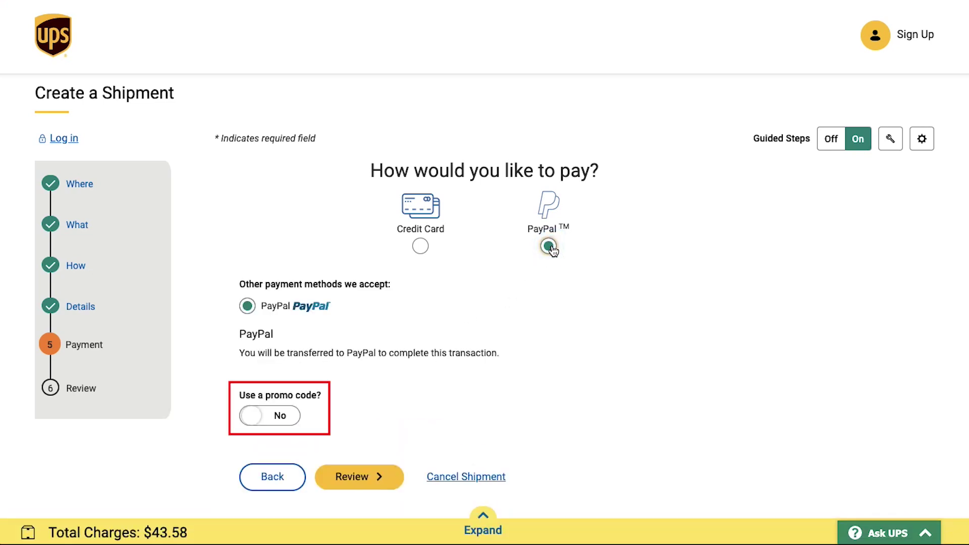
pyautogui.click(381, 477)
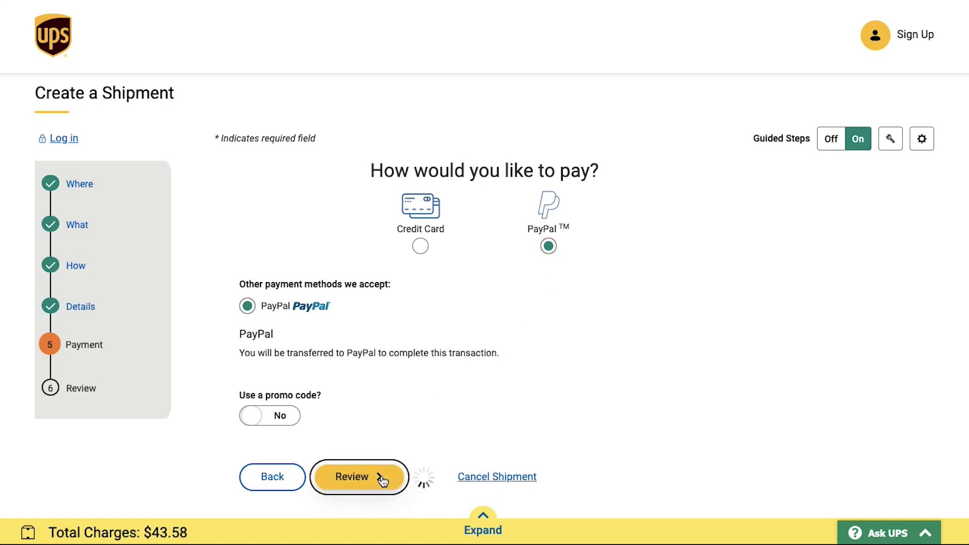
# Step: Scroll through the review summary's Ship From, Ship To, Package, Service and Payment sections
pyautogui.scroll(-8, 380, 431)
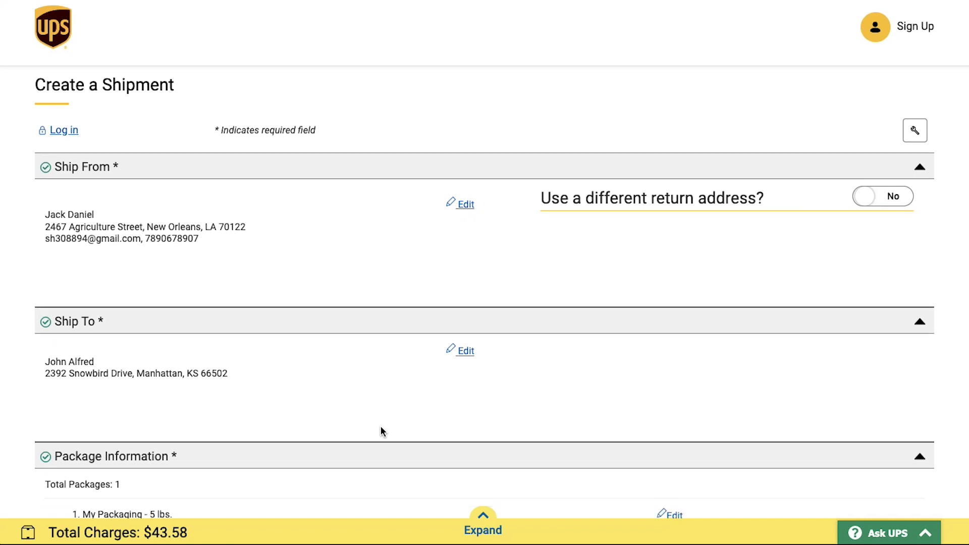
pyautogui.scroll(-6, 380, 430)
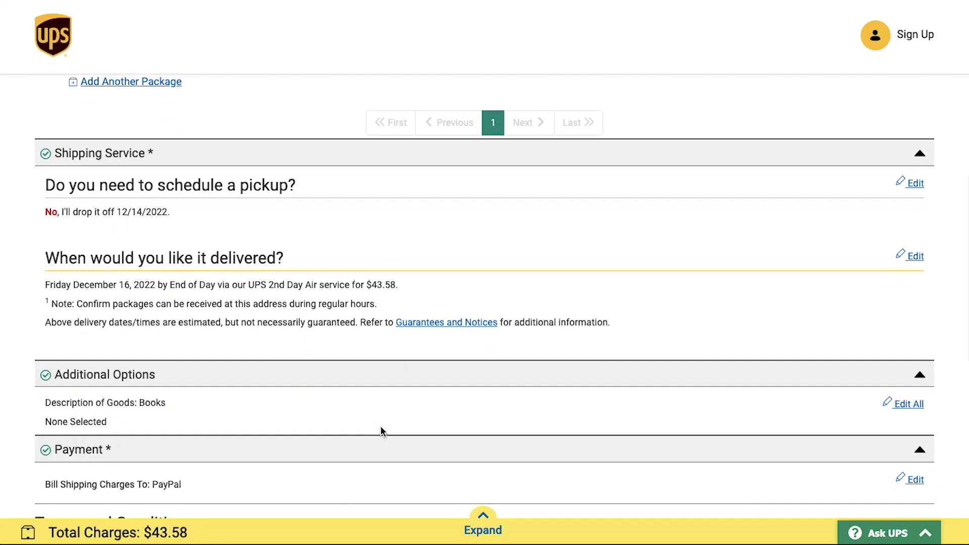